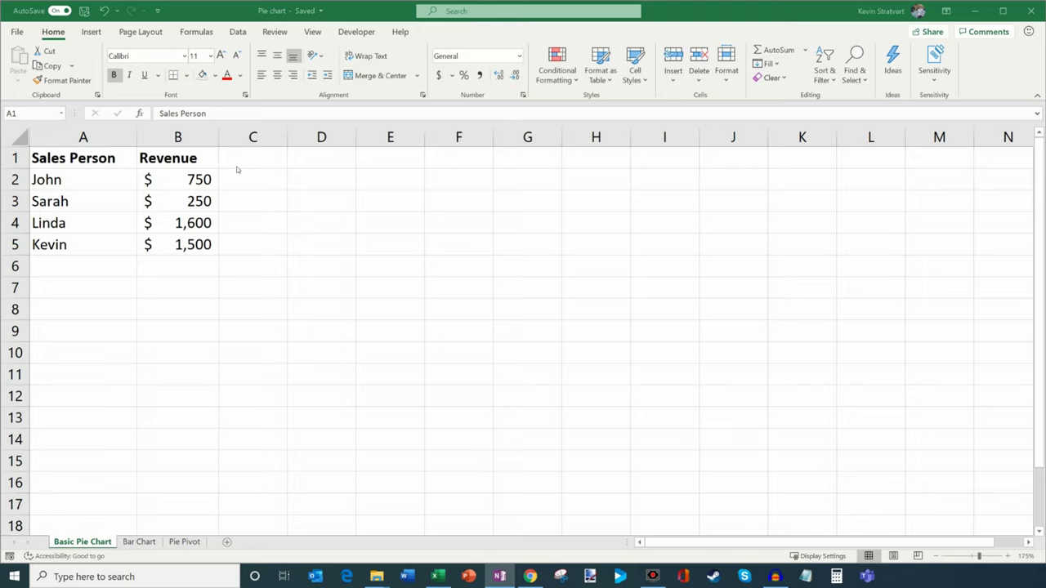
Select the sales person names and revenue values, then insert a 2-D pie chart
left_click_drag(82, 158, 95, 242)
left_click(97, 240)
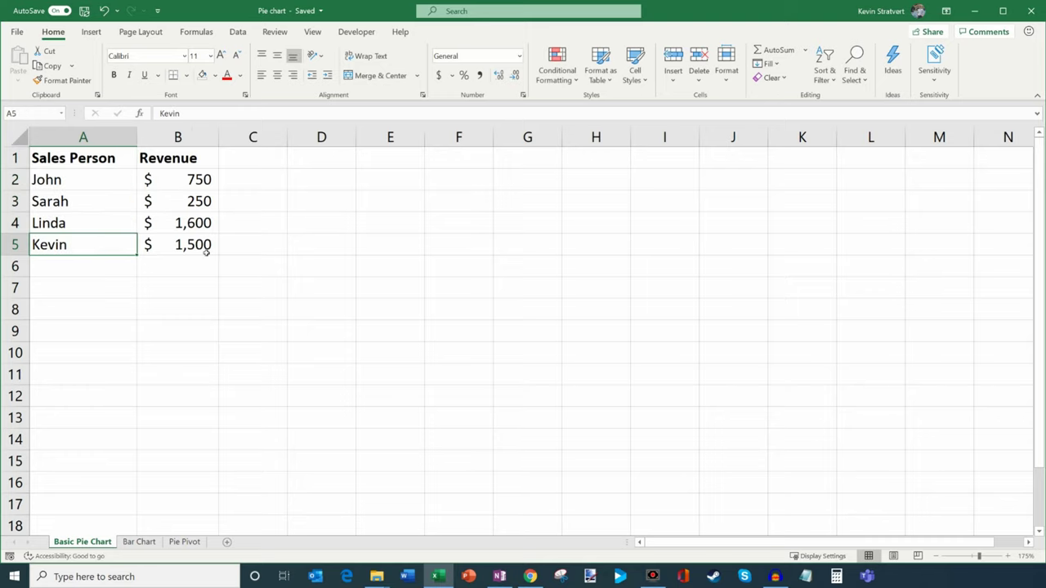
left_click(175, 250)
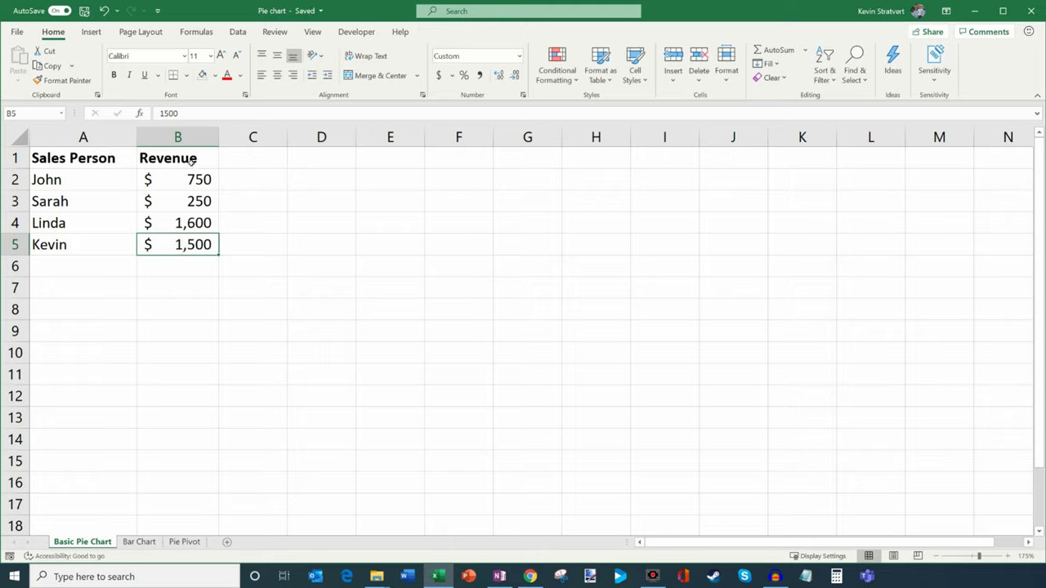
left_click_drag(187, 160, 187, 160)
left_click_drag(186, 245, 187, 245)
left_click(186, 245)
left_click(182, 226)
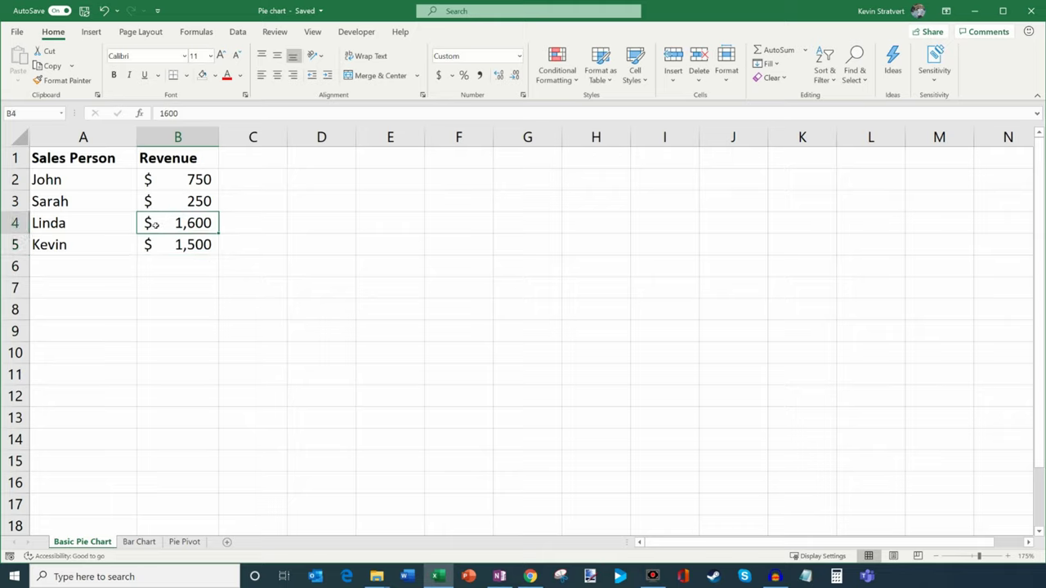
left_click(182, 204)
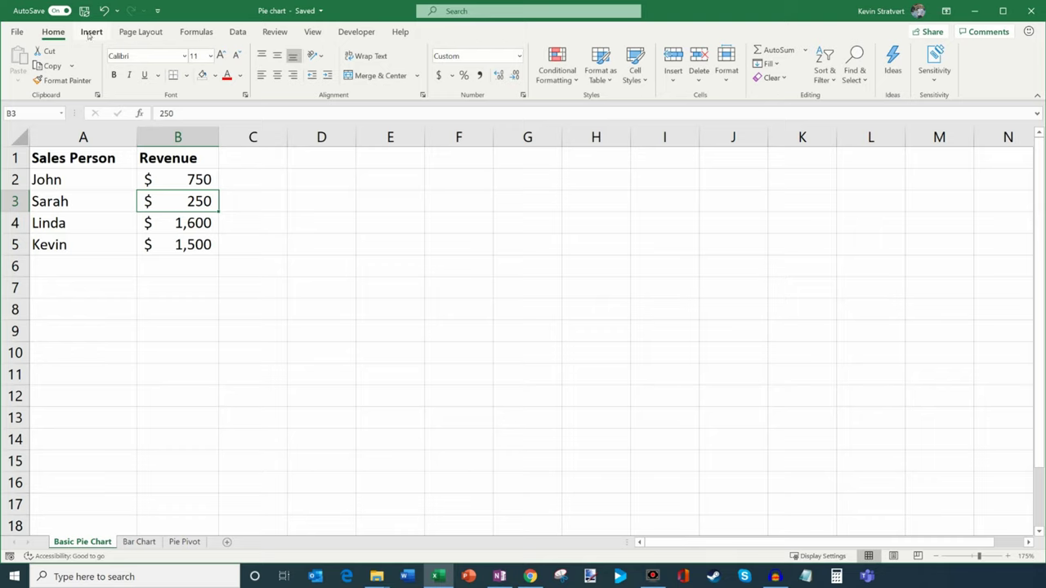
left_click(90, 33)
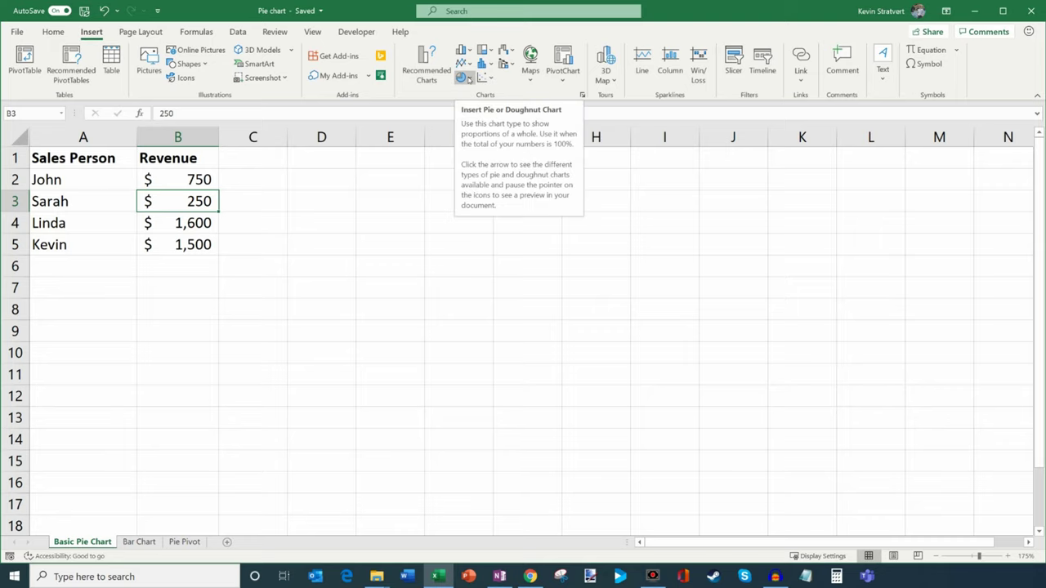
left_click(463, 78)
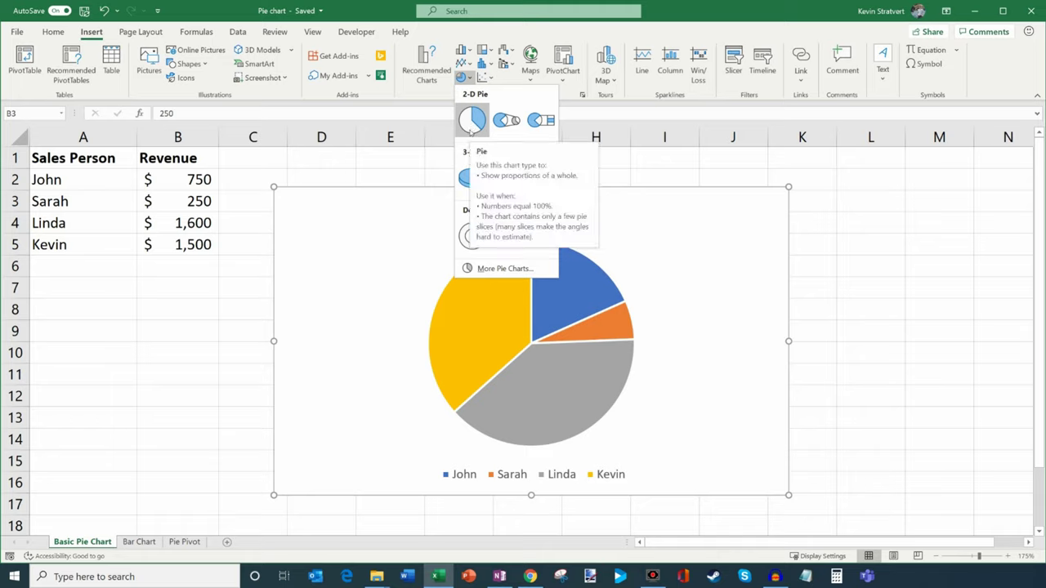
left_click(471, 122)
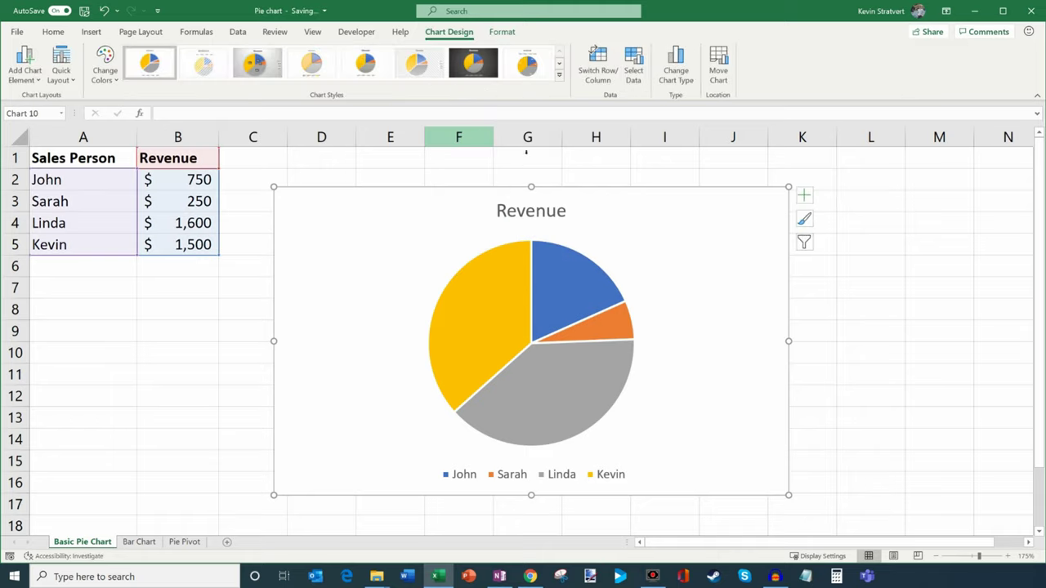
Nudge the Revenue pie chart up and left, check slice values, then select cell B1
left_click_drag(647, 237, 630, 220)
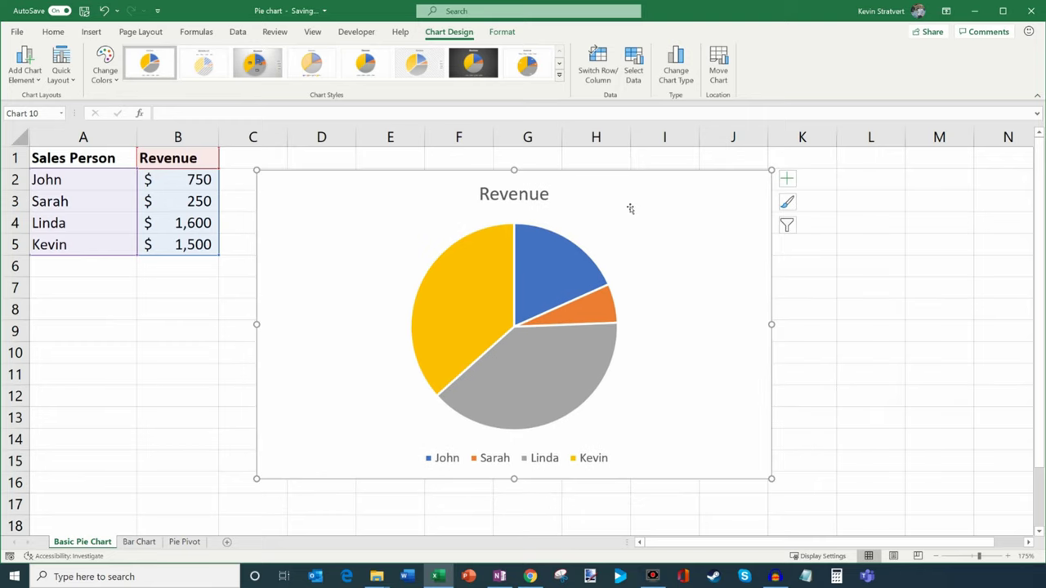
mouse_move(576, 290)
mouse_move(463, 262)
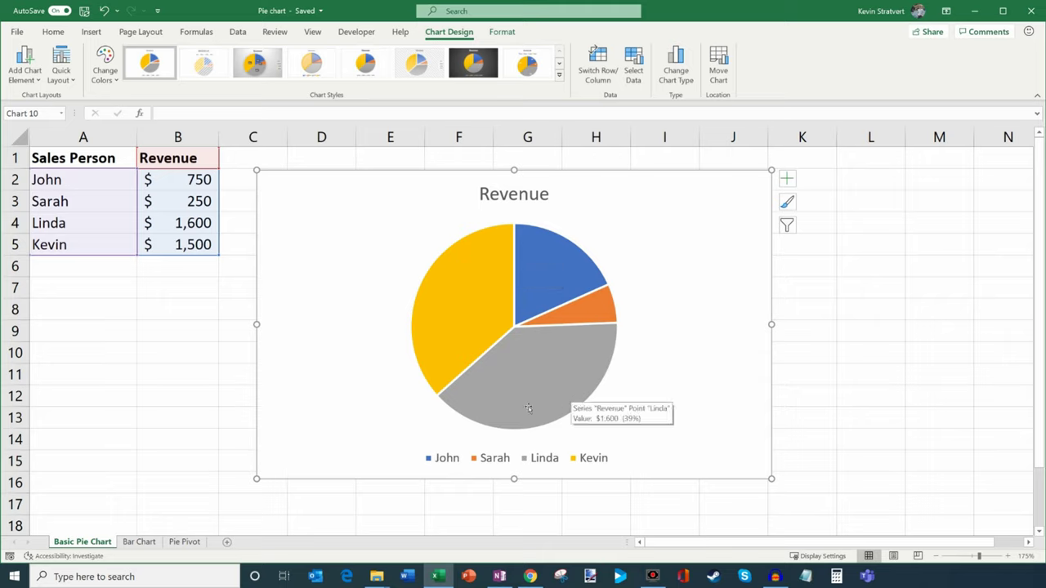
mouse_move(525, 236)
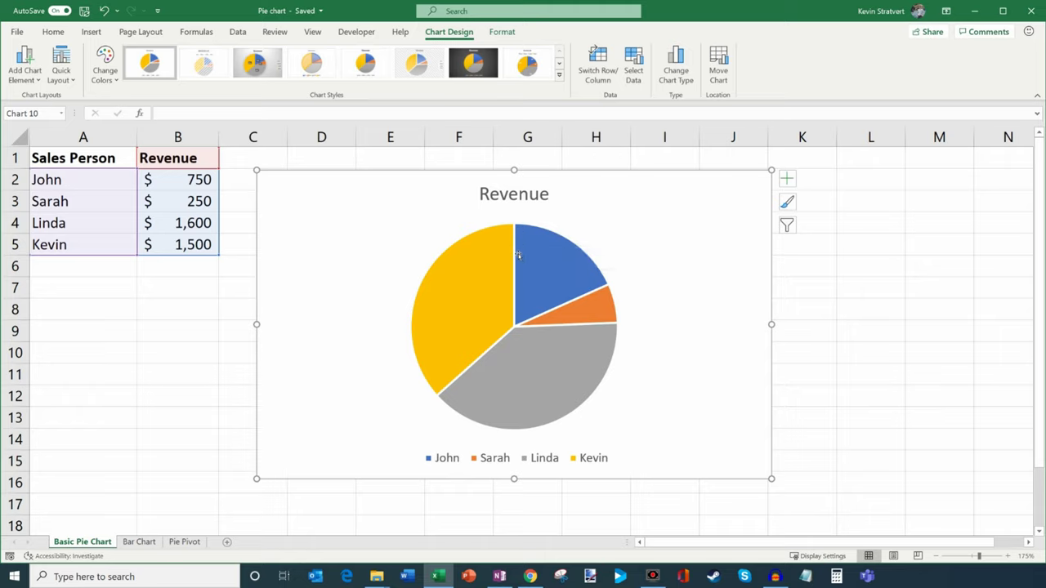
mouse_move(515, 256)
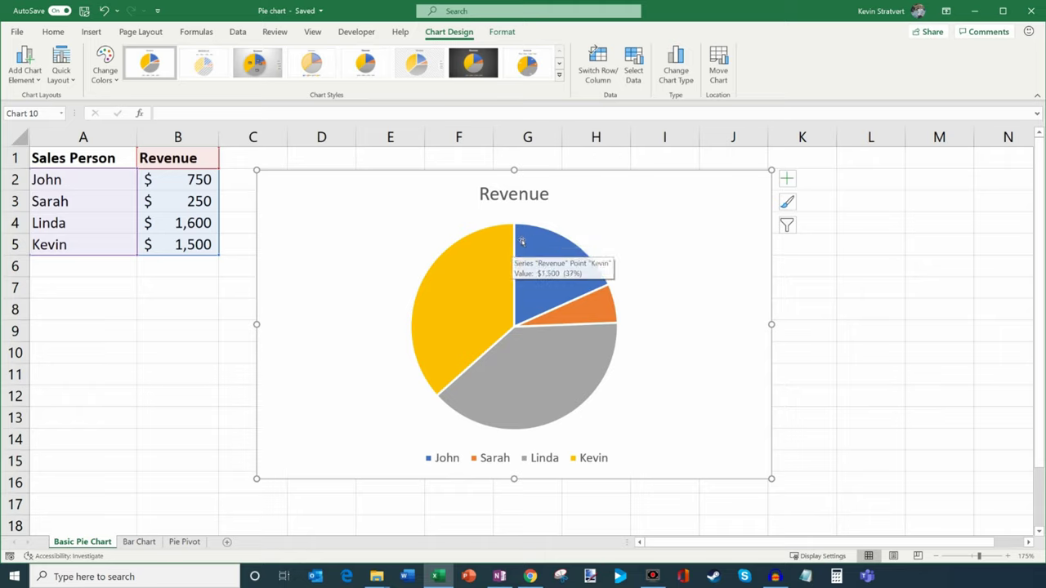
left_click(192, 160)
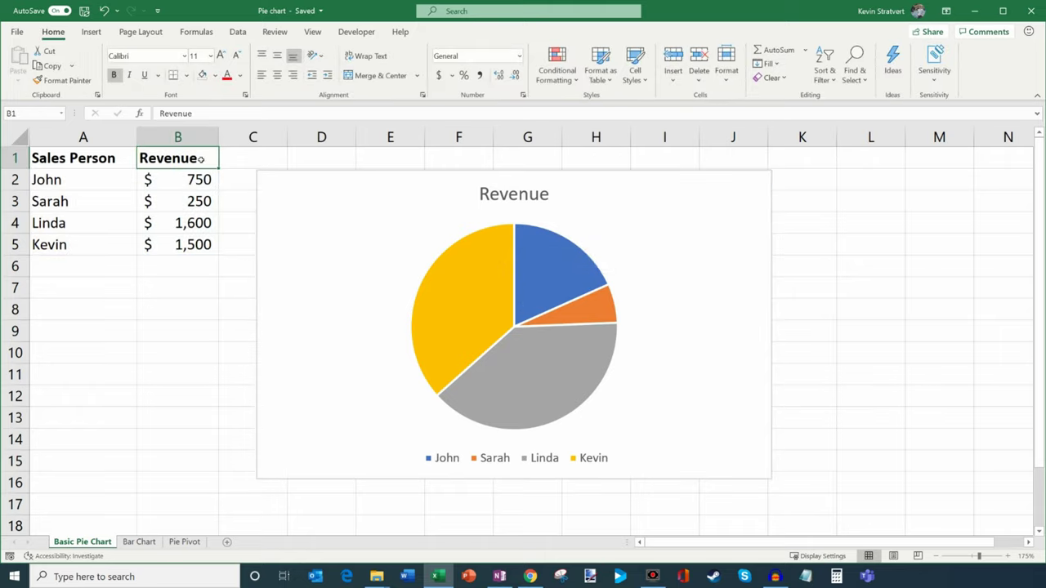
Sort the table by revenue from highest to lowest (Z to A)
left_click(239, 32)
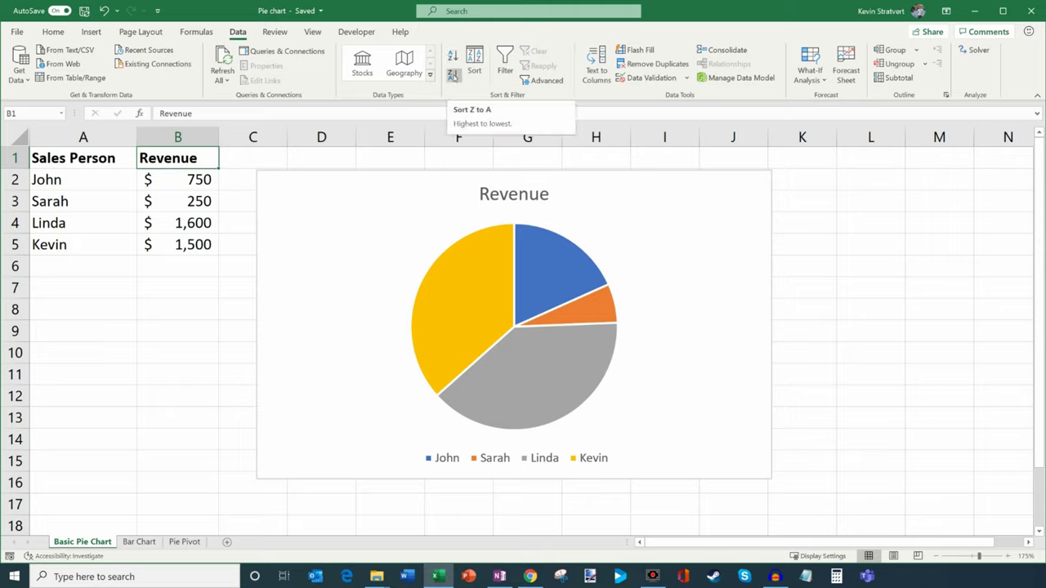
left_click(454, 75)
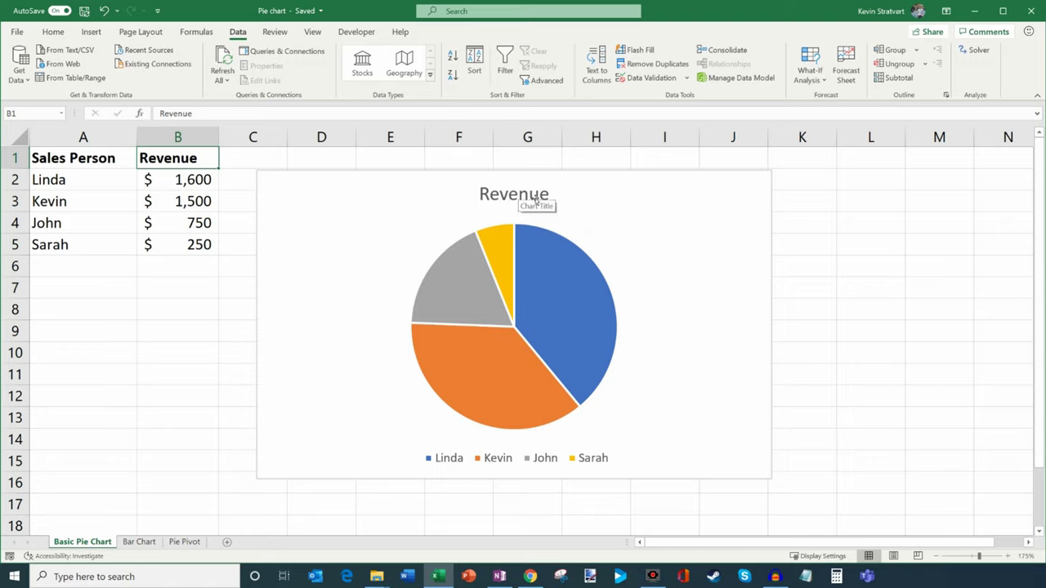
left_click_drag(190, 160, 190, 245)
left_click(190, 160)
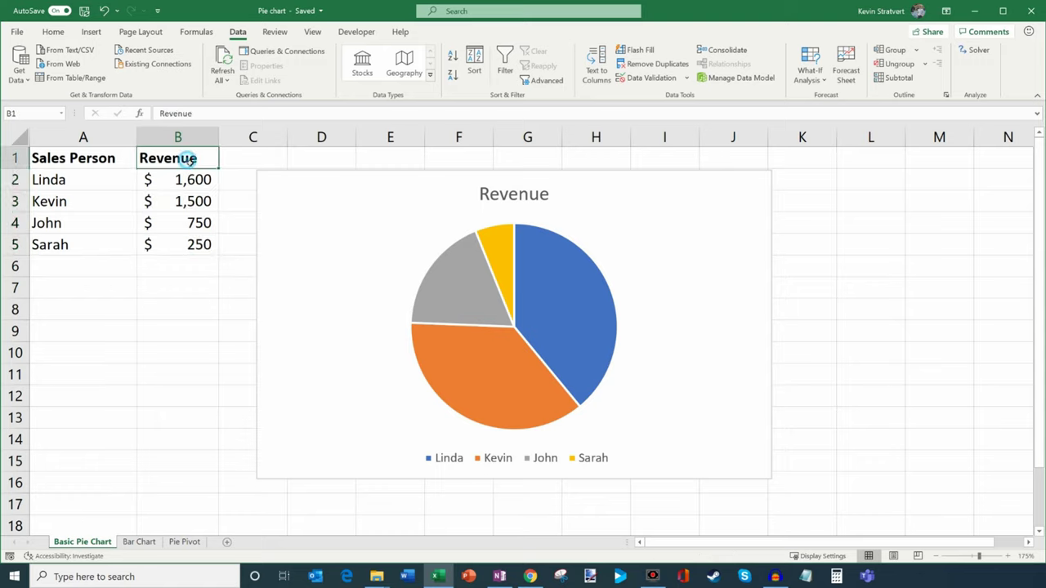
Temporarily change the B1 header to 'Revenue test', then restore it to 'Revenue'
left_click(205, 114)
type("test")
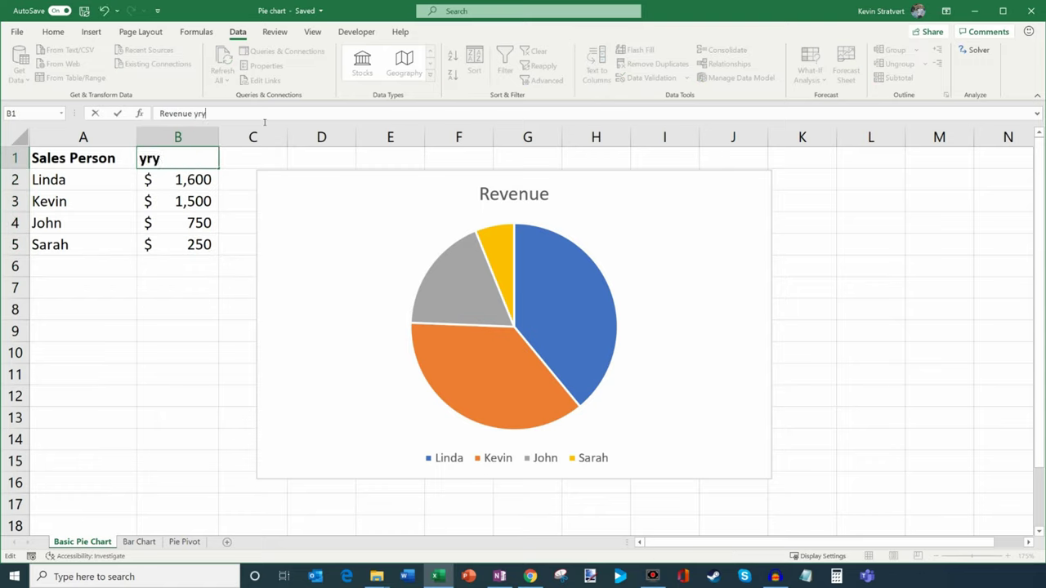
key("Return")
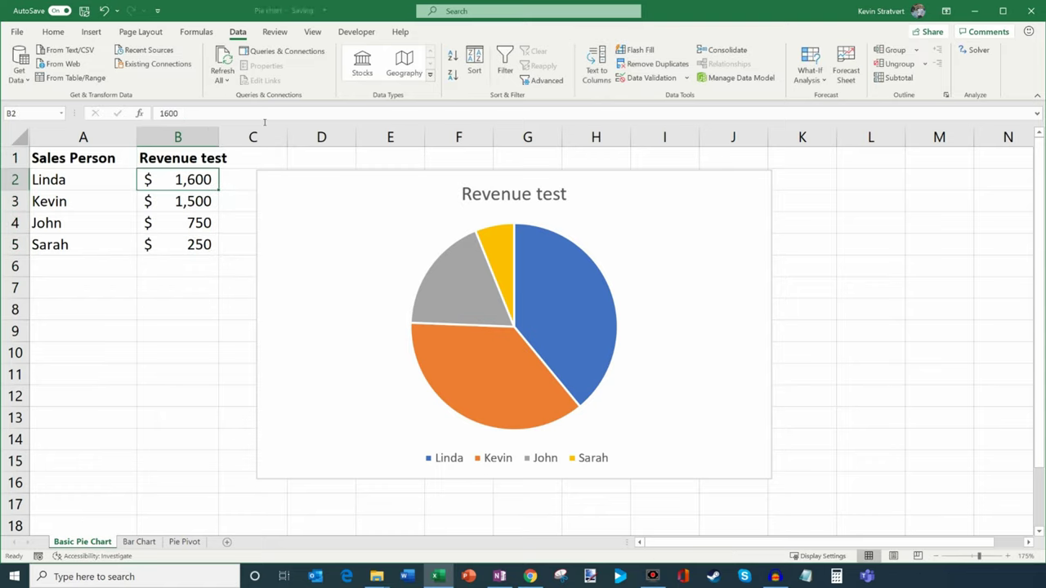
left_click(187, 161)
left_click(216, 112)
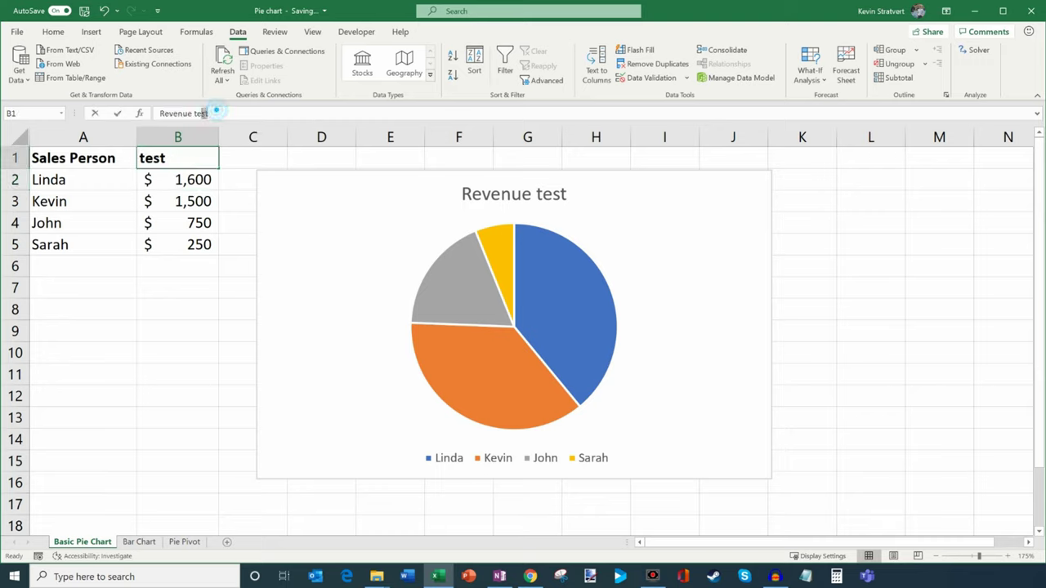
key("BackSpace")
key("BackSpace")
key("BackSpace")
key("BackSpace")
key("BackSpace")
key("Return")
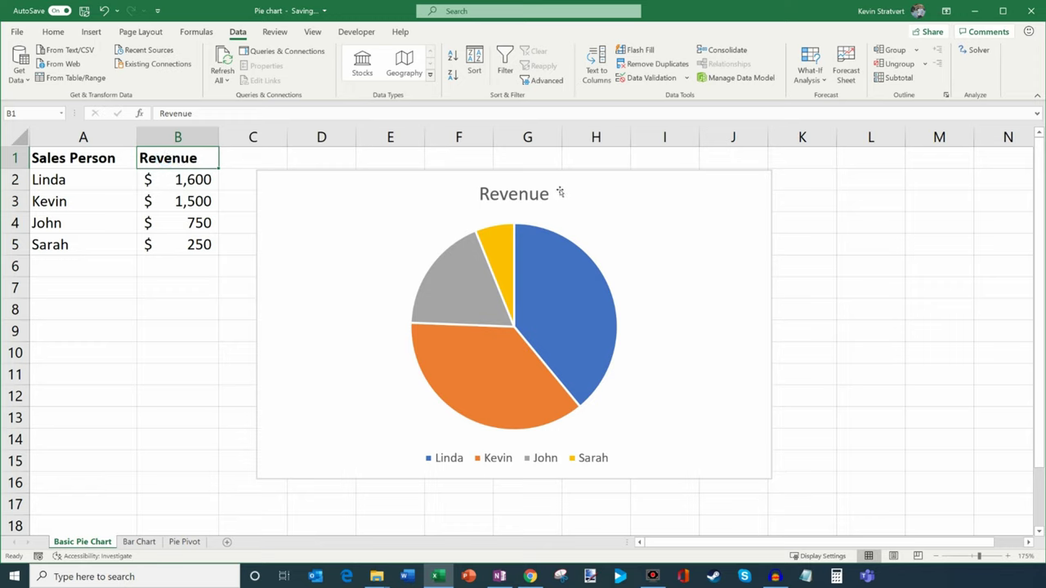
Retitle the pie chart 'Revenue by Sales Person'
double_click(525, 199)
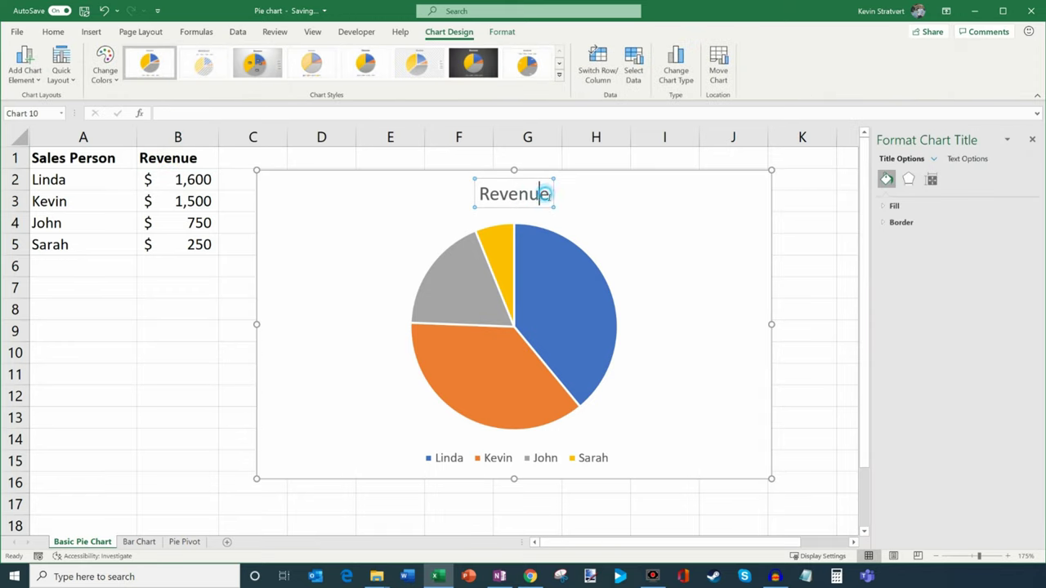
left_click_drag(544, 194, 481, 196)
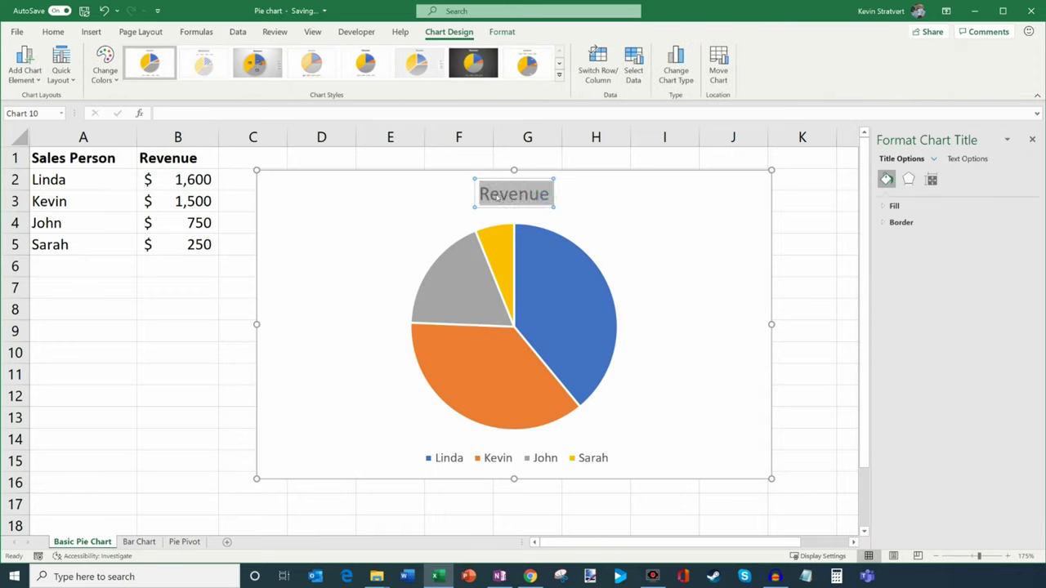
type("REven")
key("BackSpace")
key("BackSpace")
key("BackSpace")
key("BackSpace")
type("evenue by Sa")
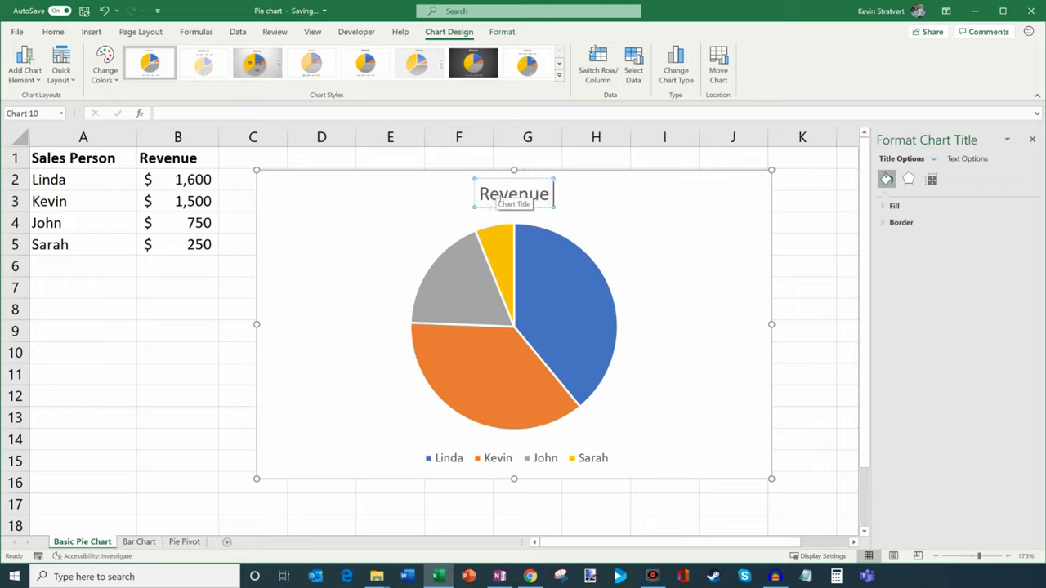
type("les Person")
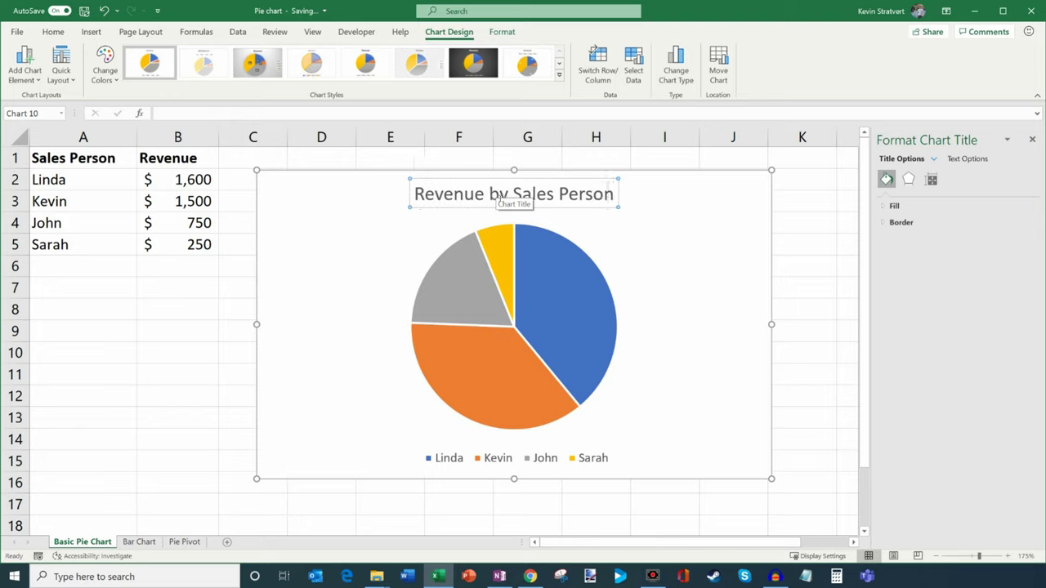
key("Escape")
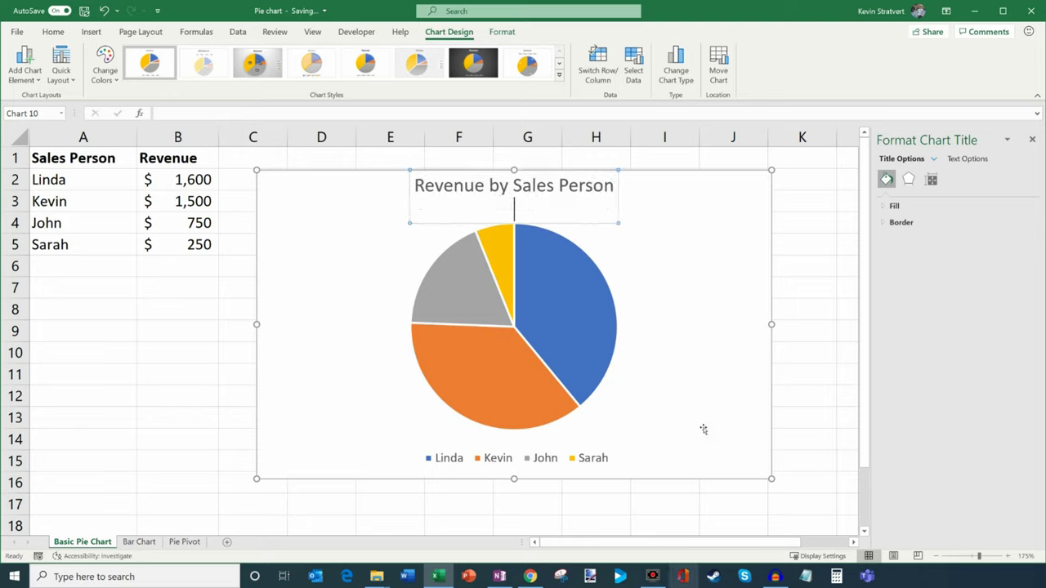
left_click(709, 257)
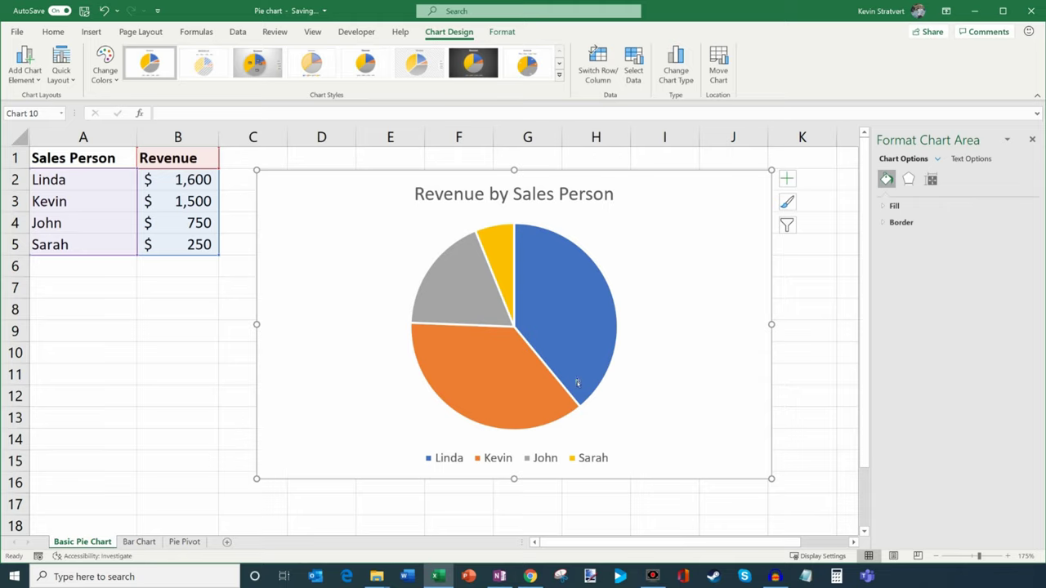
mouse_move(537, 235)
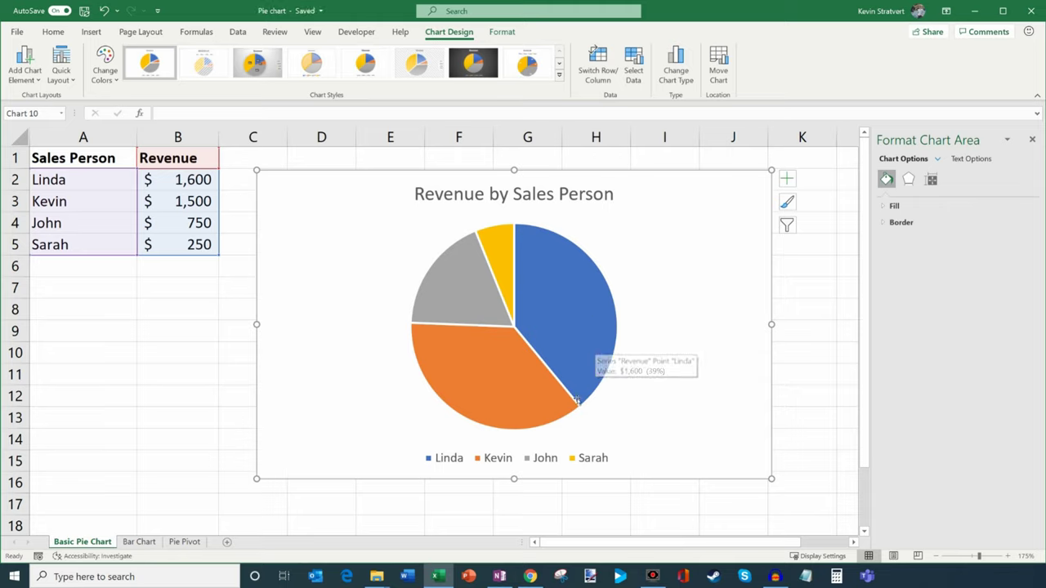
Add data labels to the slices showing $1,600, $1,500, $750 and $250
left_click(589, 315)
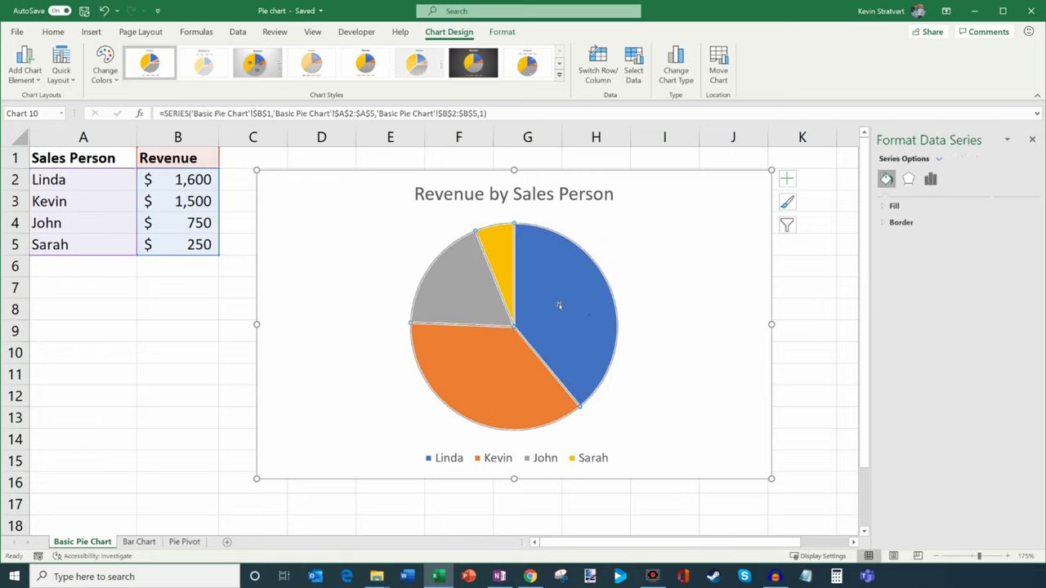
right_click(562, 303)
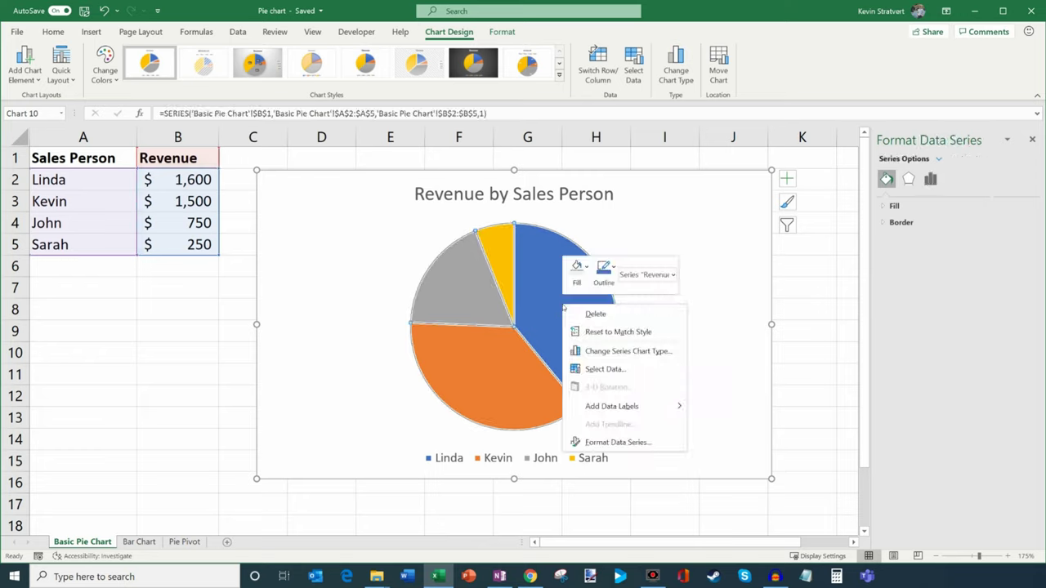
left_click(632, 406)
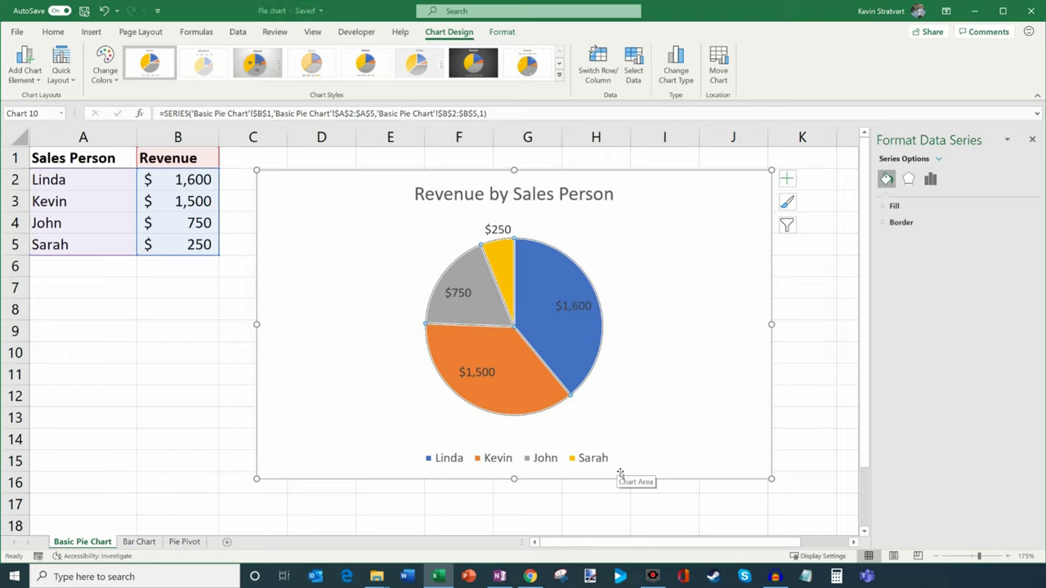
right_click(567, 326)
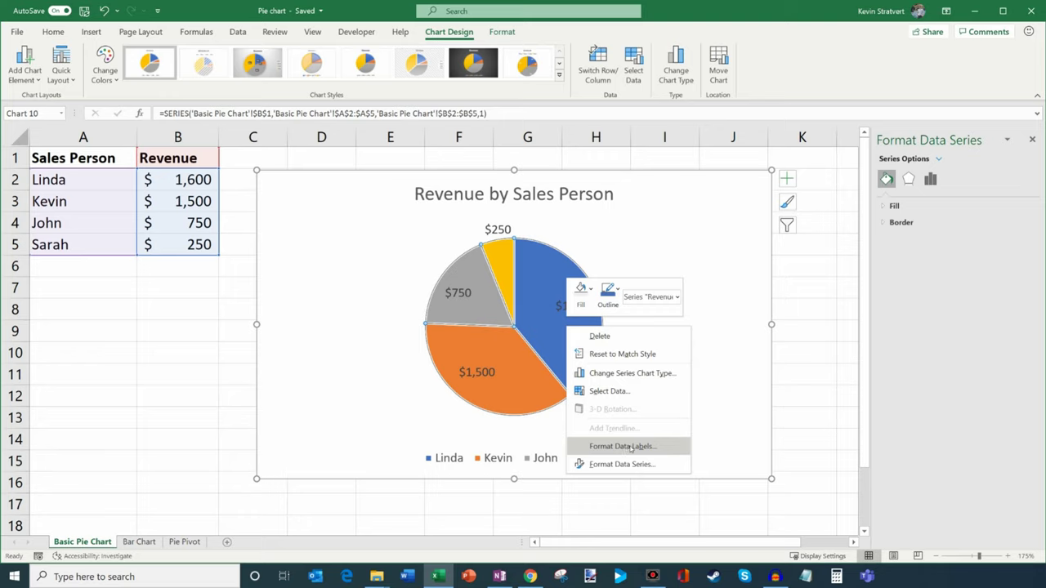
Add category name and percentage to the slice labels and delete the legend
left_click(629, 447)
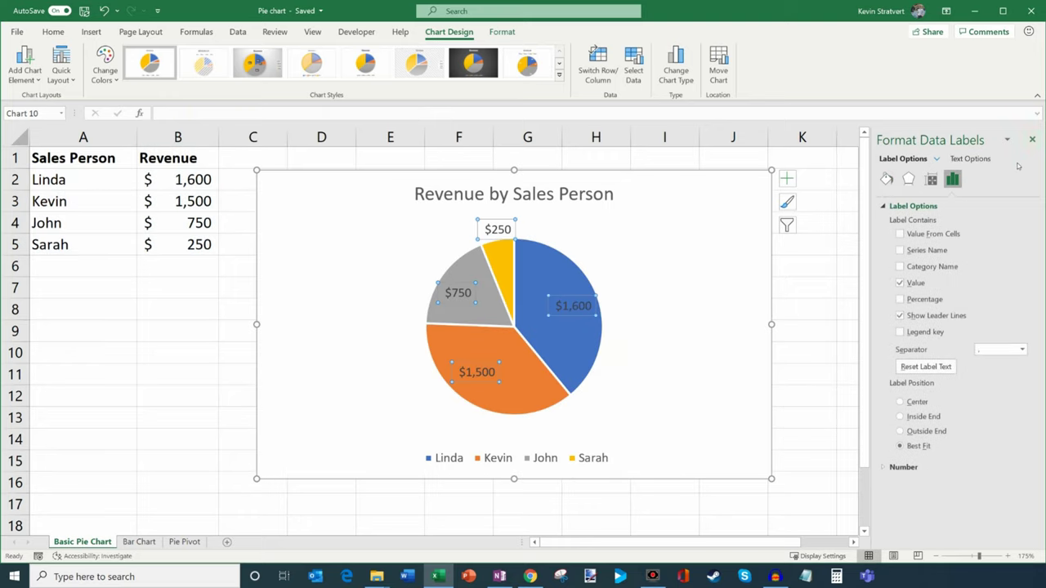
left_click(900, 267)
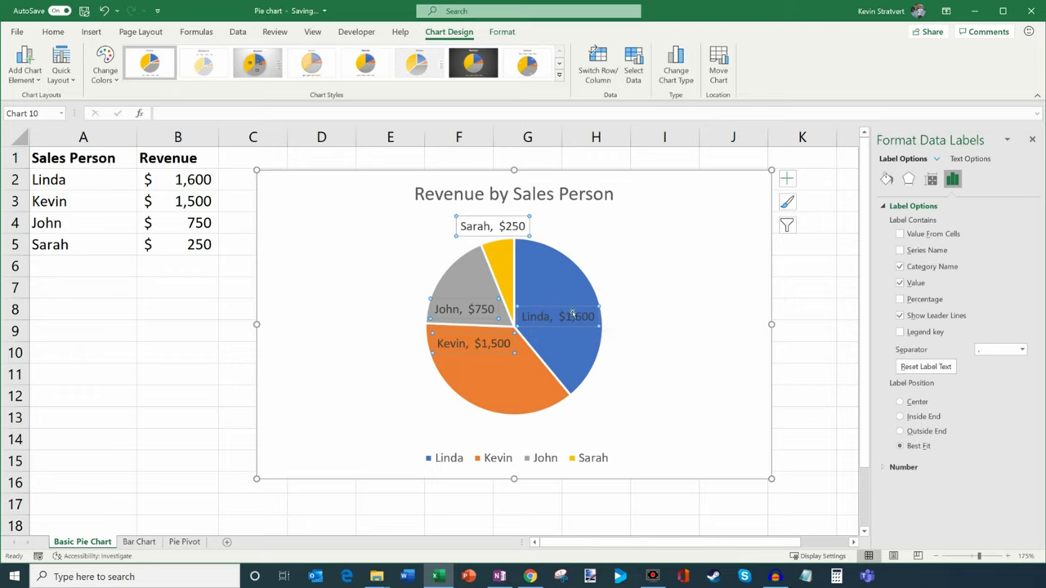
left_click(900, 300)
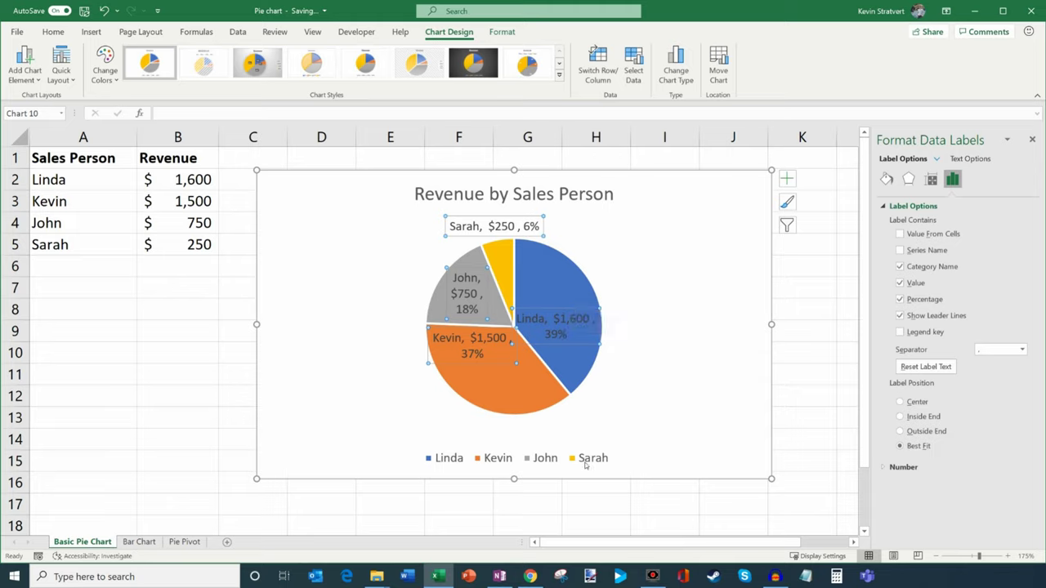
left_click(589, 450)
key("Delete")
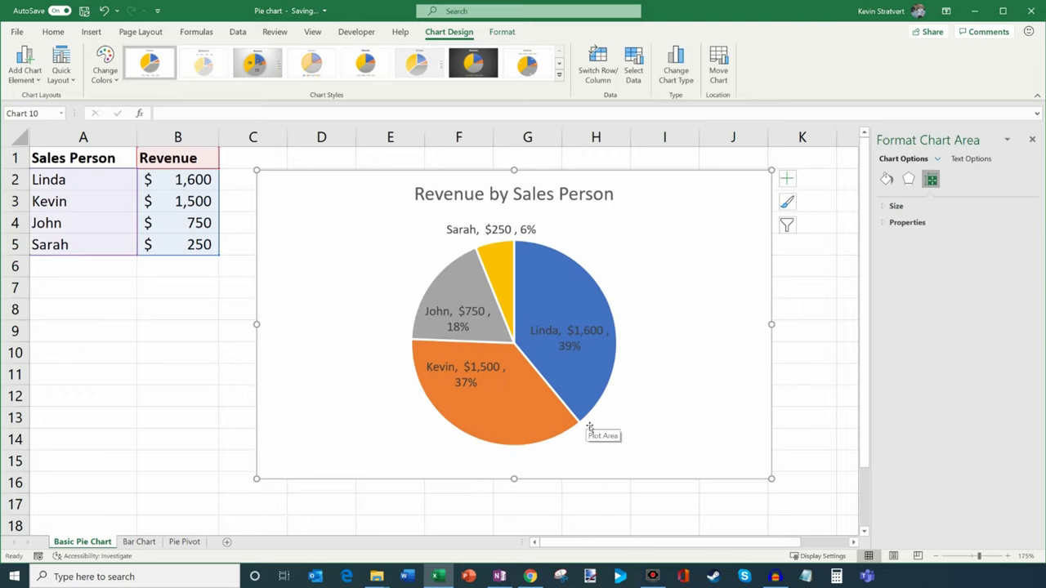
Fill all four pie slices with the same light grey
left_click(561, 299)
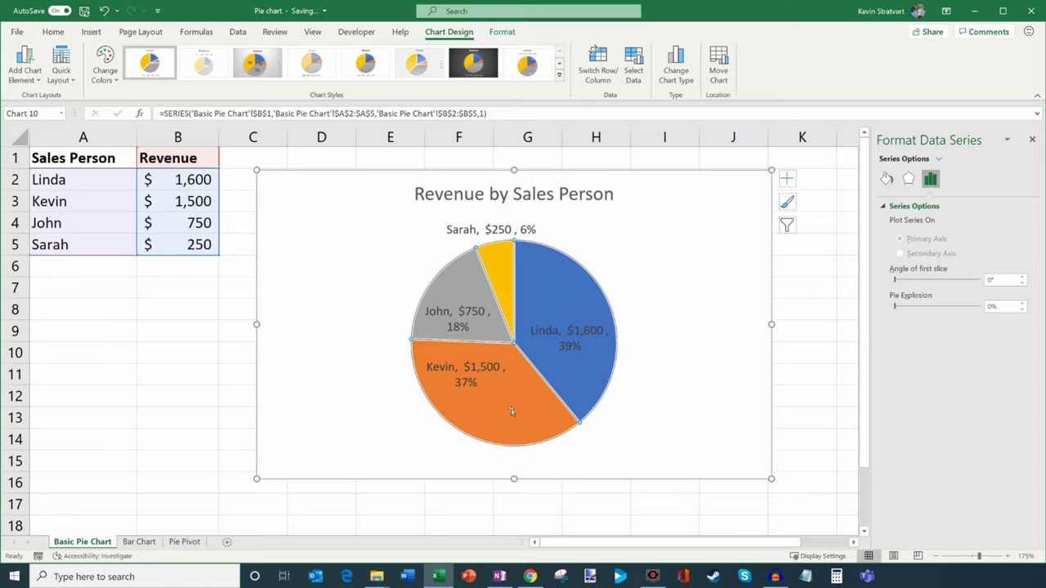
right_click(555, 292)
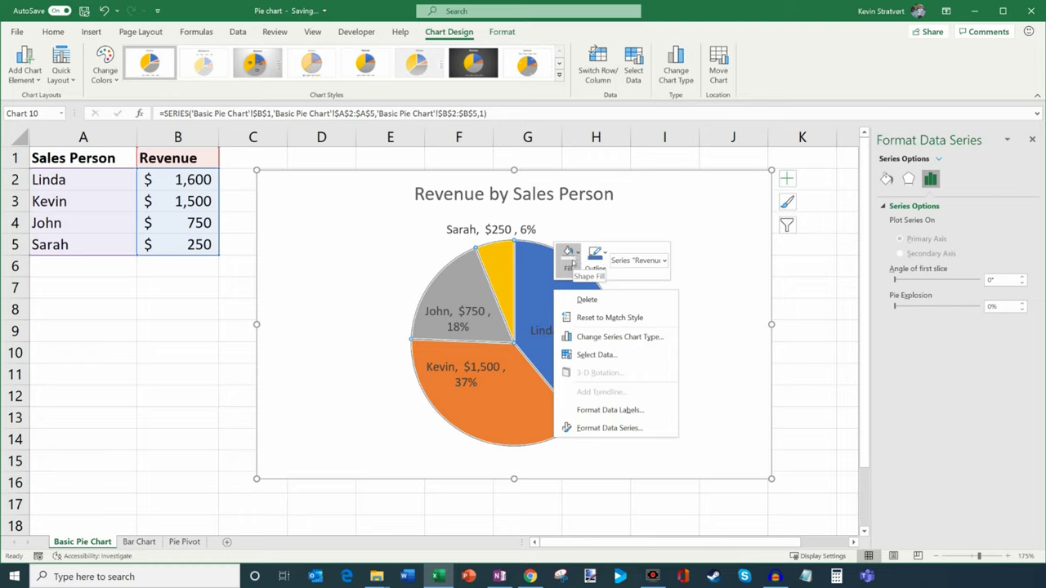
left_click(576, 260)
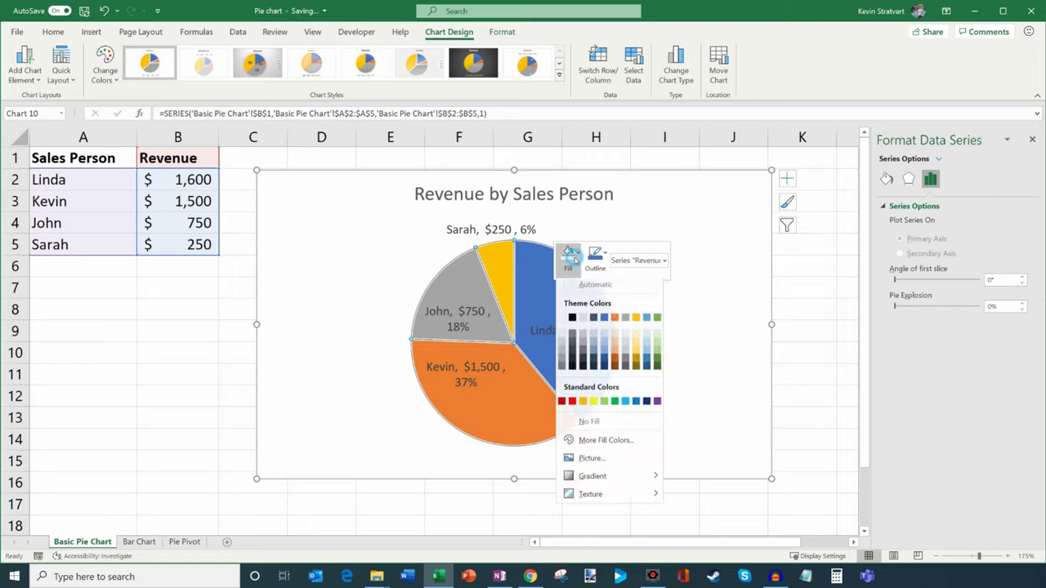
left_click(562, 347)
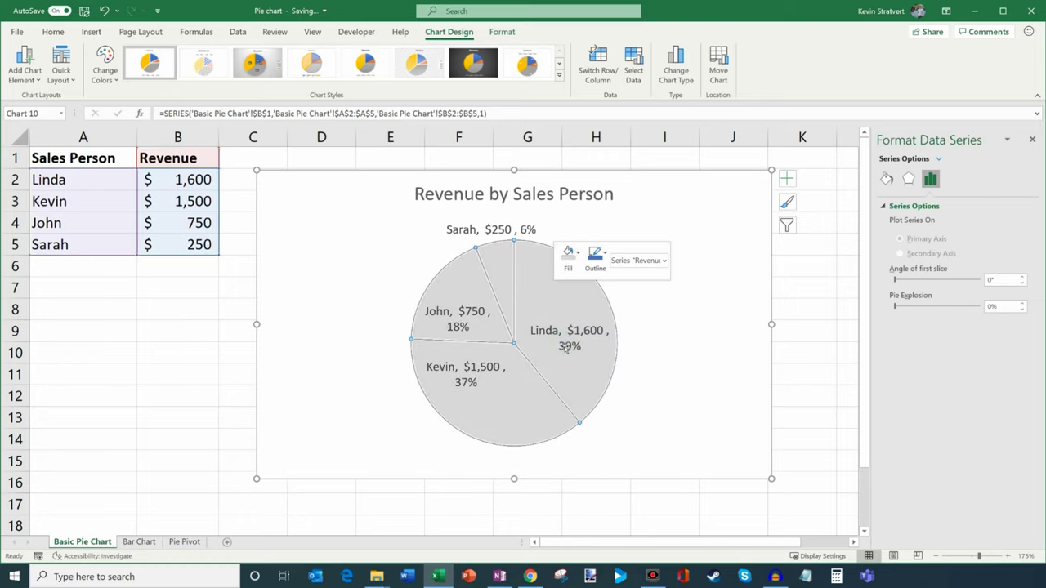
left_click(645, 319)
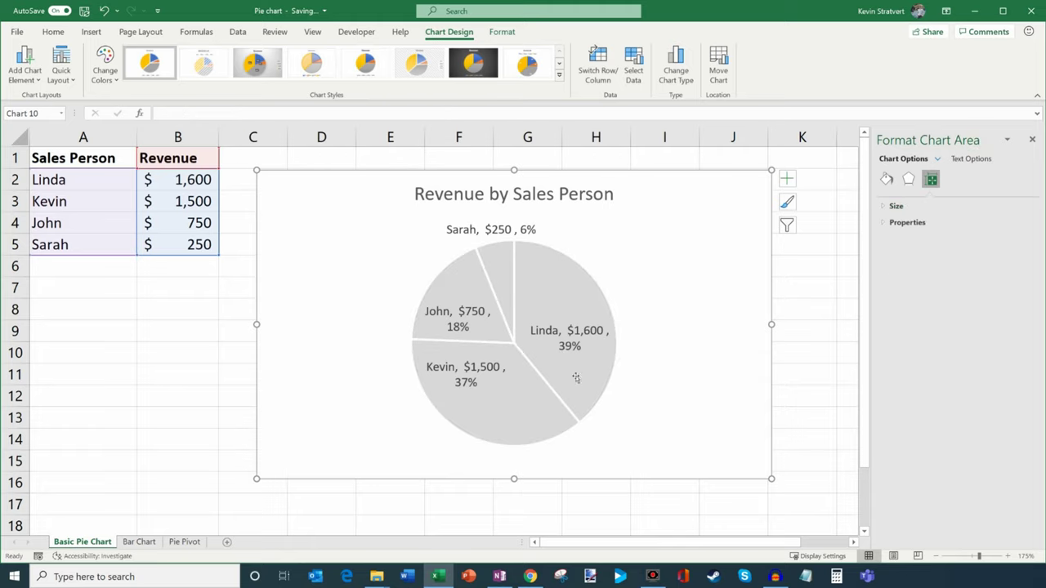
Select only Kevin's slice of the pie
left_click(510, 417)
left_click(509, 420)
left_click(688, 379)
left_click(510, 399)
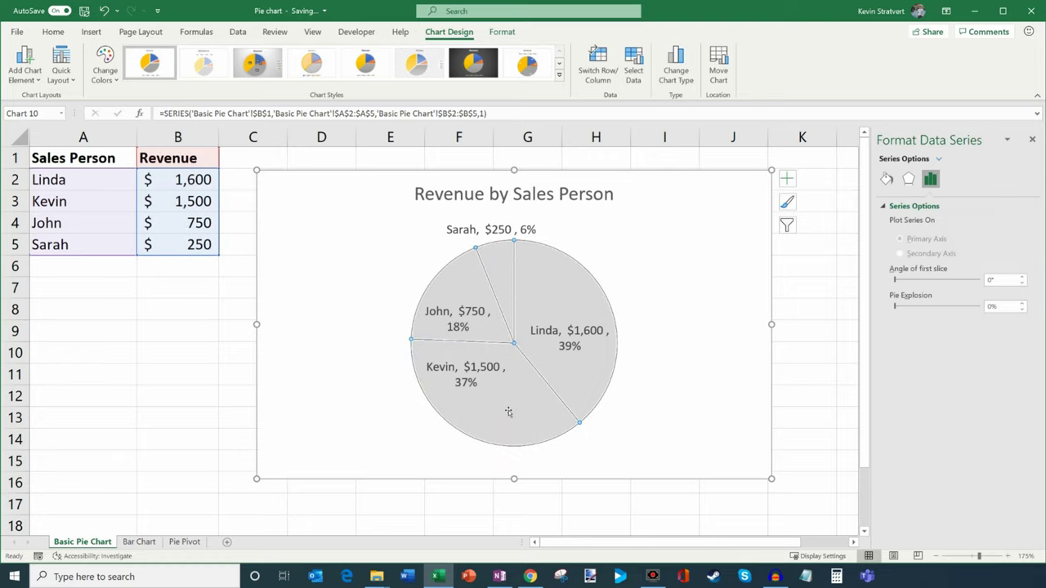
left_click(525, 422)
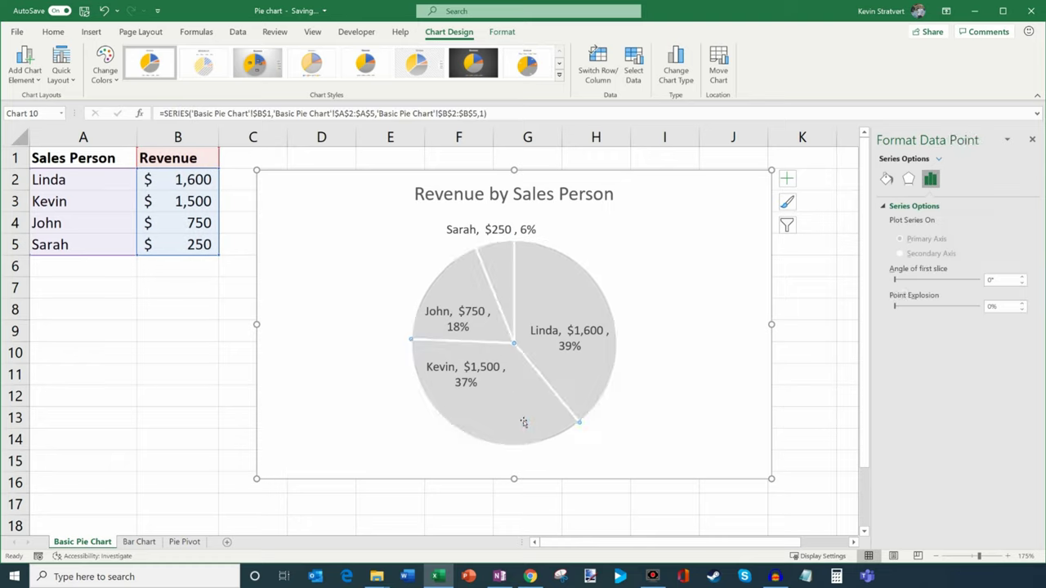
Fill Kevin's slice orange
right_click(518, 417)
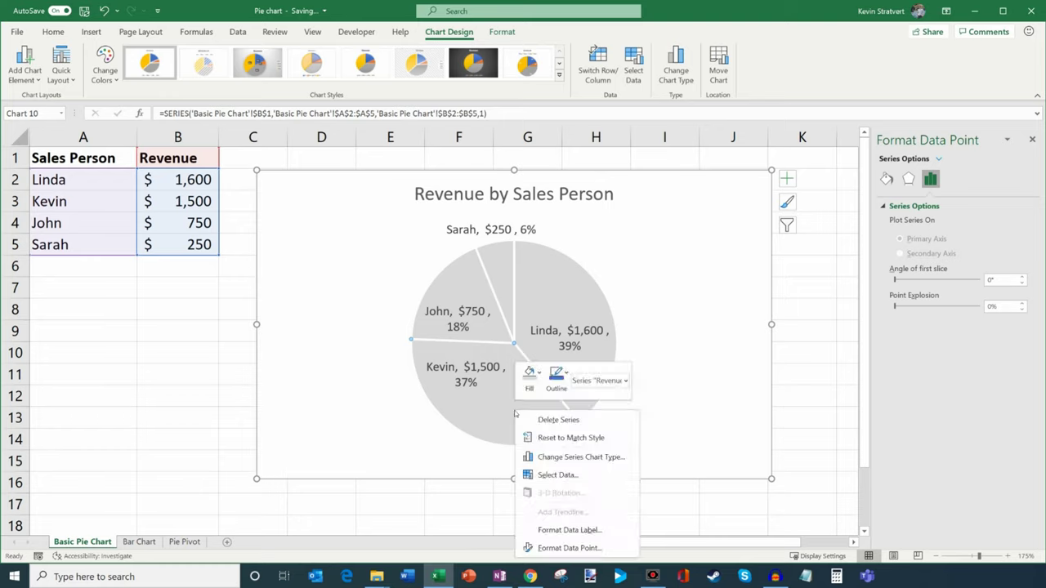
left_click(530, 374)
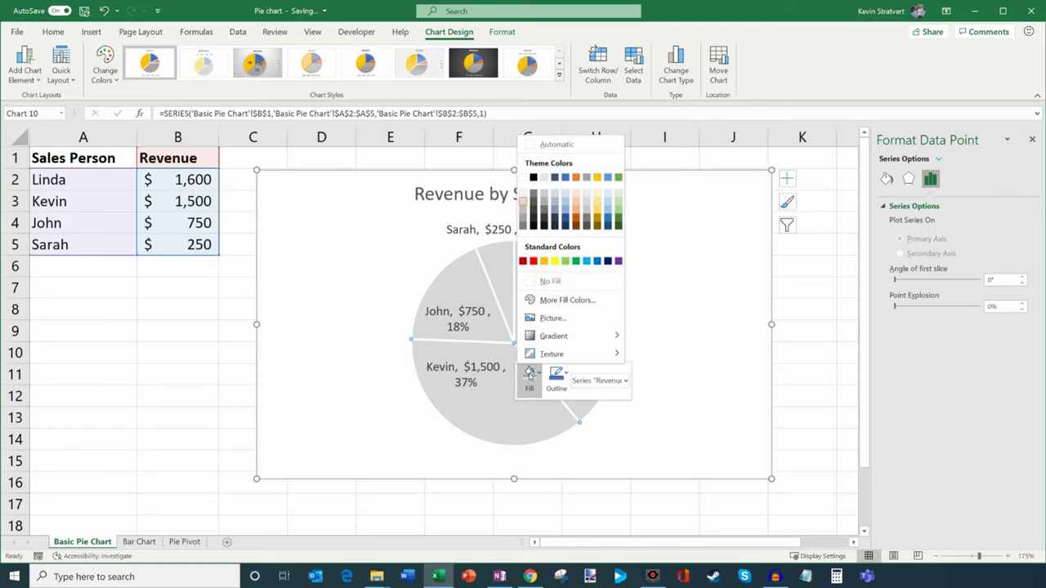
left_click(576, 176)
left_click(684, 316)
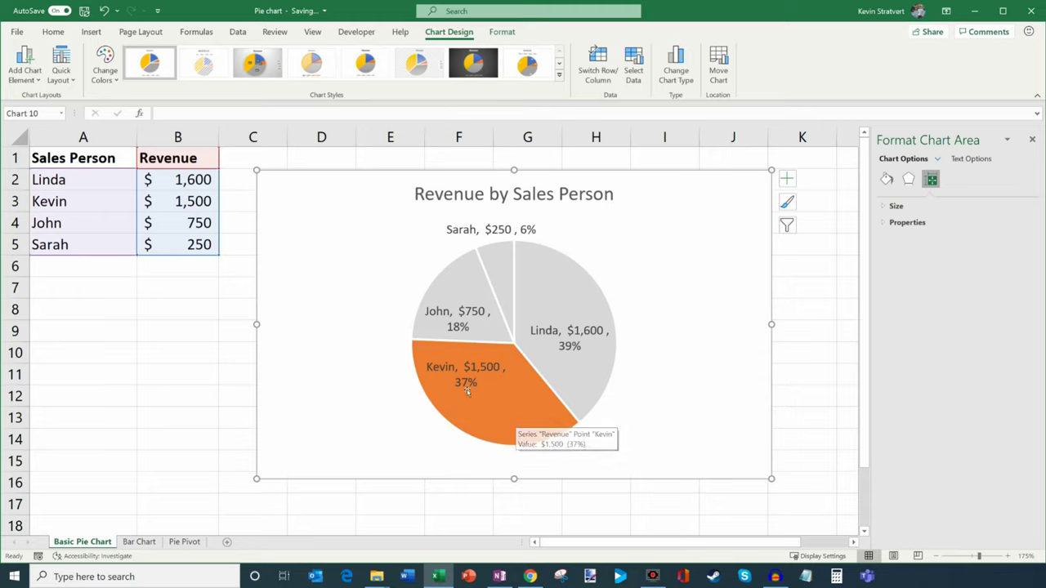
Move the pie chart slightly up and left
left_click(520, 419)
left_click(520, 419)
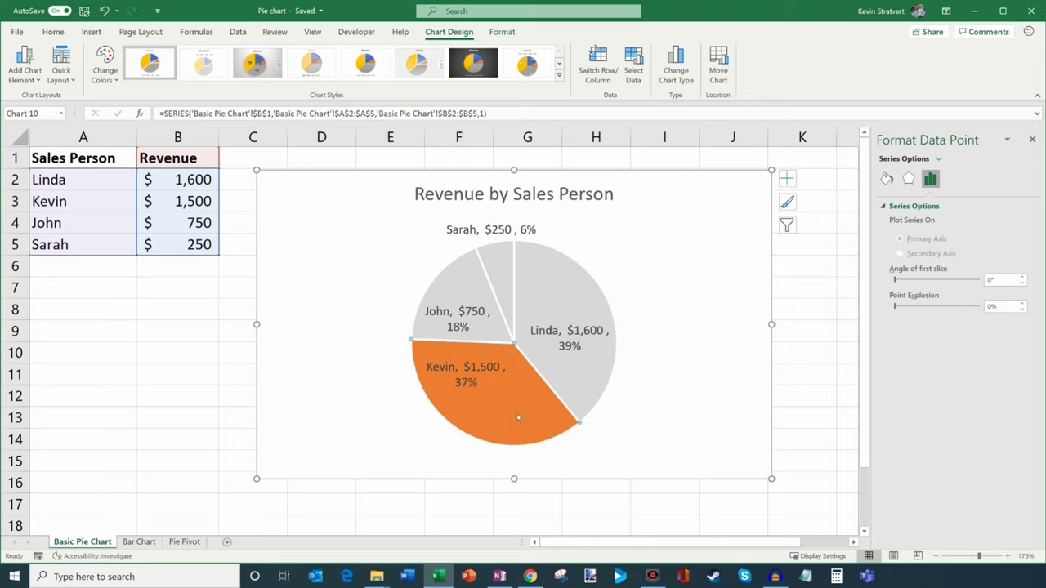
right_click(518, 417)
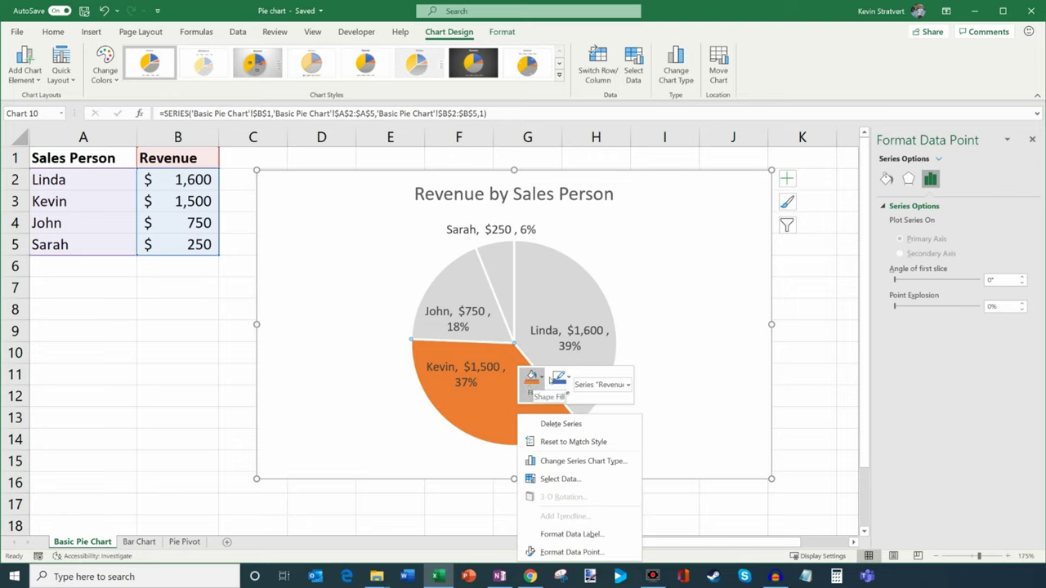
left_click(722, 267)
mouse_move(684, 257)
left_mouse_down()
mouse_move(677, 236)
mouse_move(680, 253)
left_mouse_up()
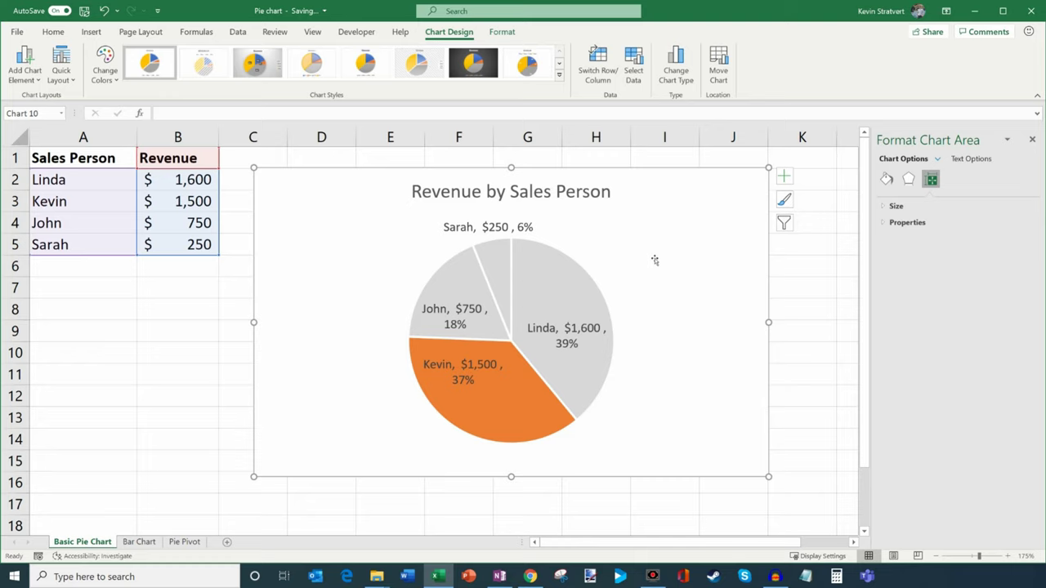
left_click(807, 296)
left_click(737, 233)
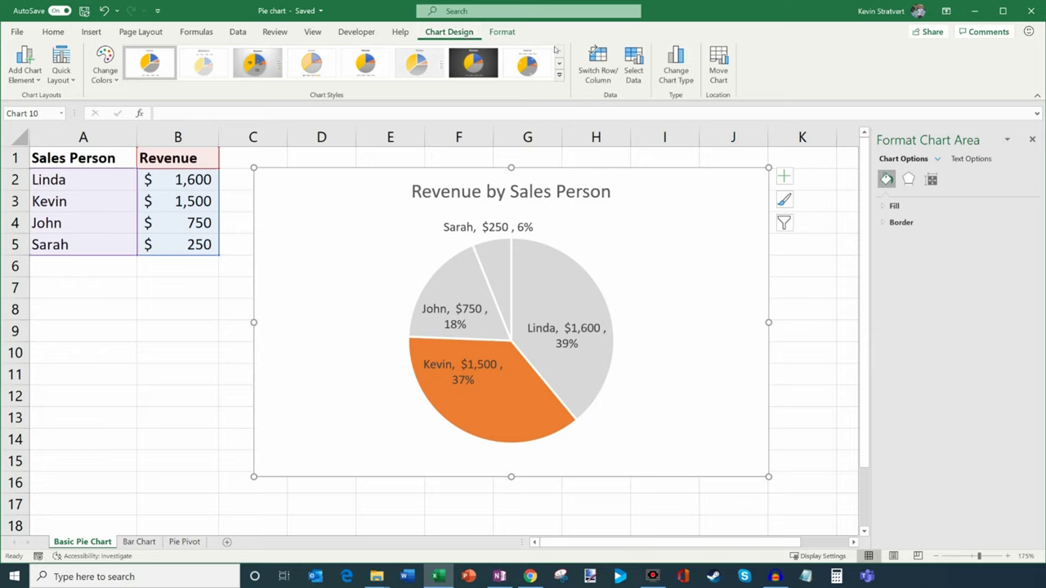
Switch the chart type to a doughnut
left_click(688, 84)
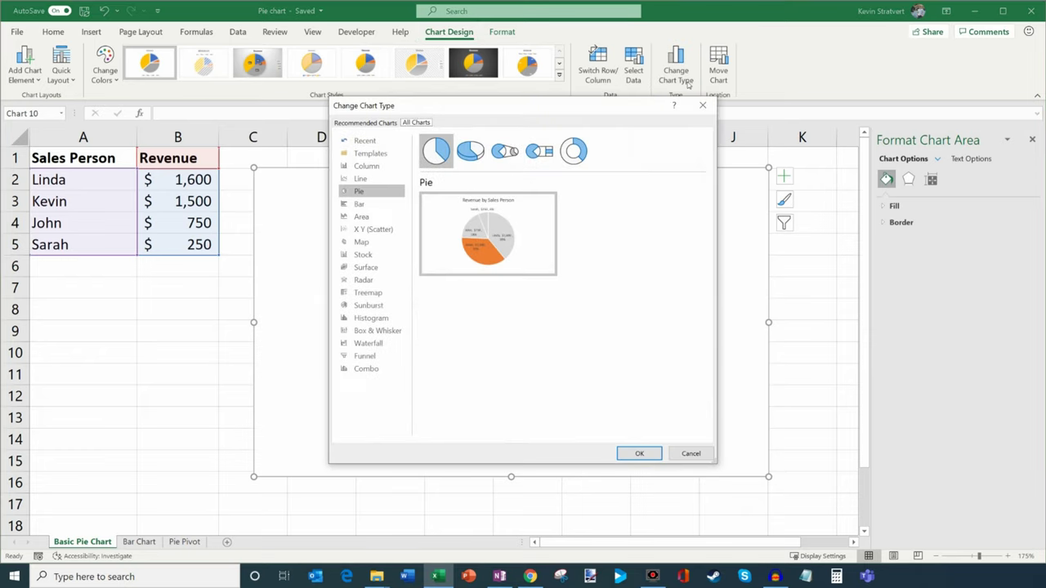
left_click(574, 151)
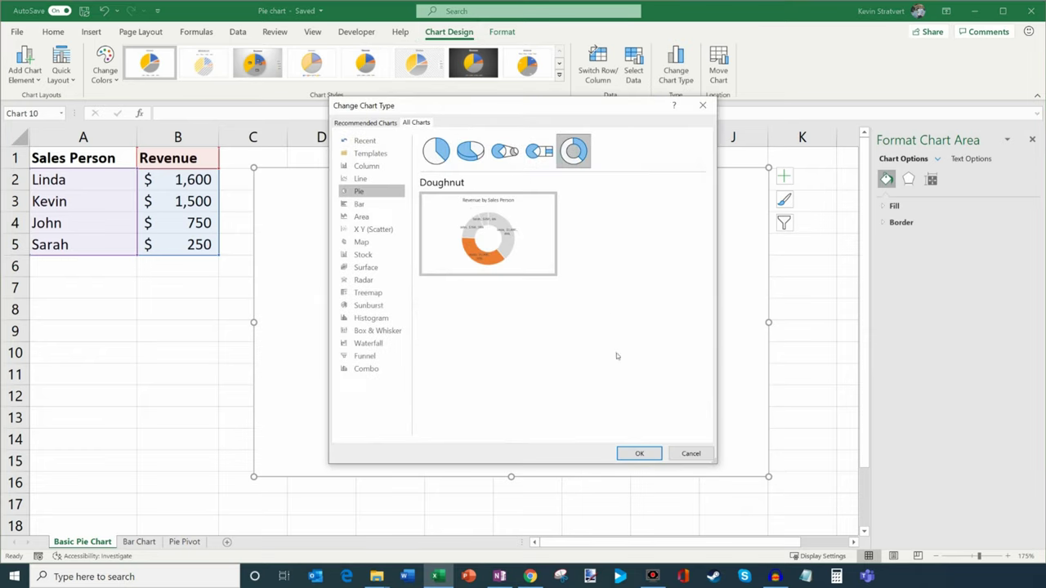
left_click(642, 455)
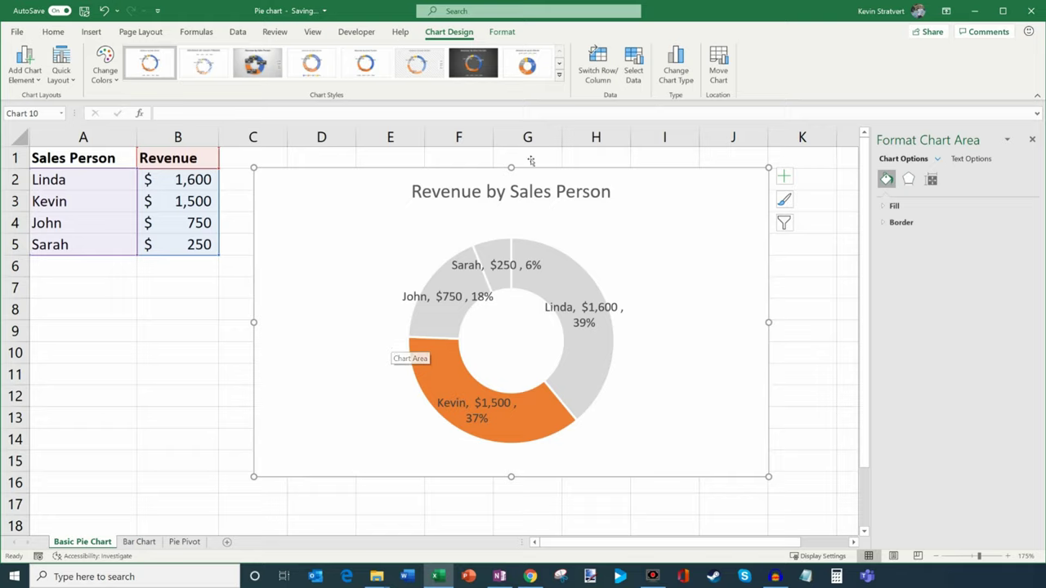
Change the chart type to a 3-D pie
left_click(678, 75)
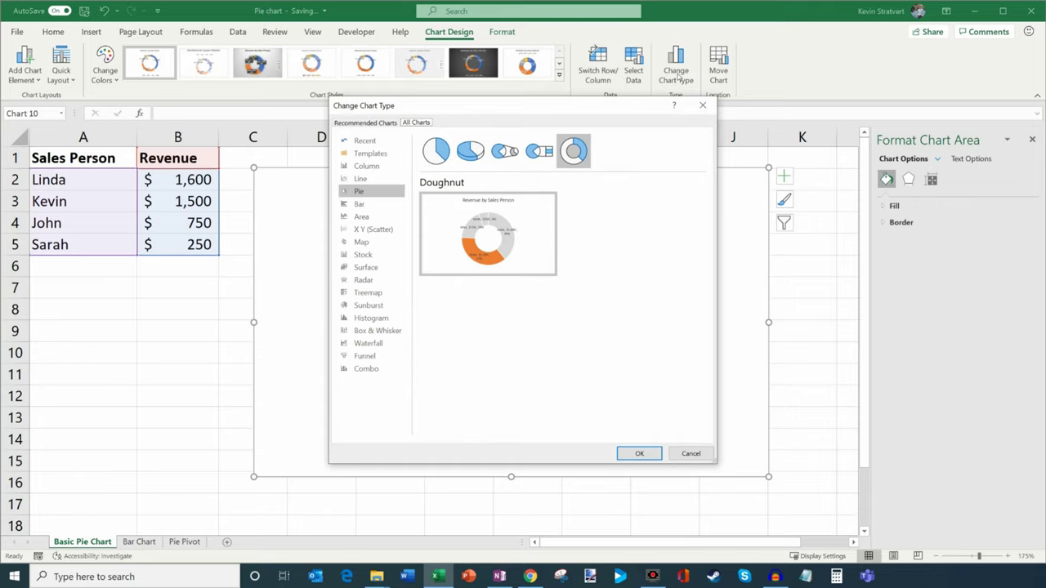
left_click(470, 153)
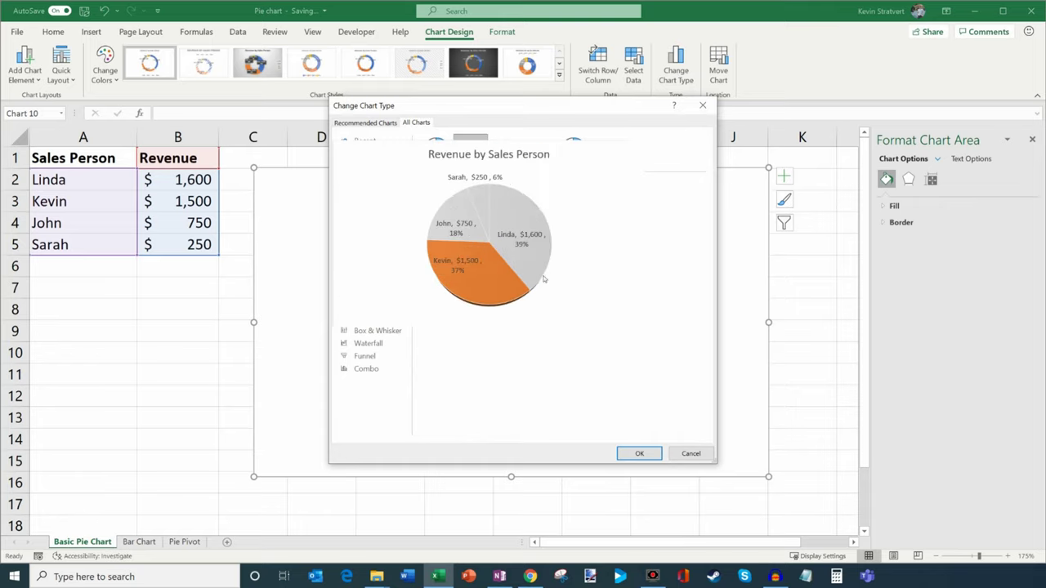
double_click(473, 147)
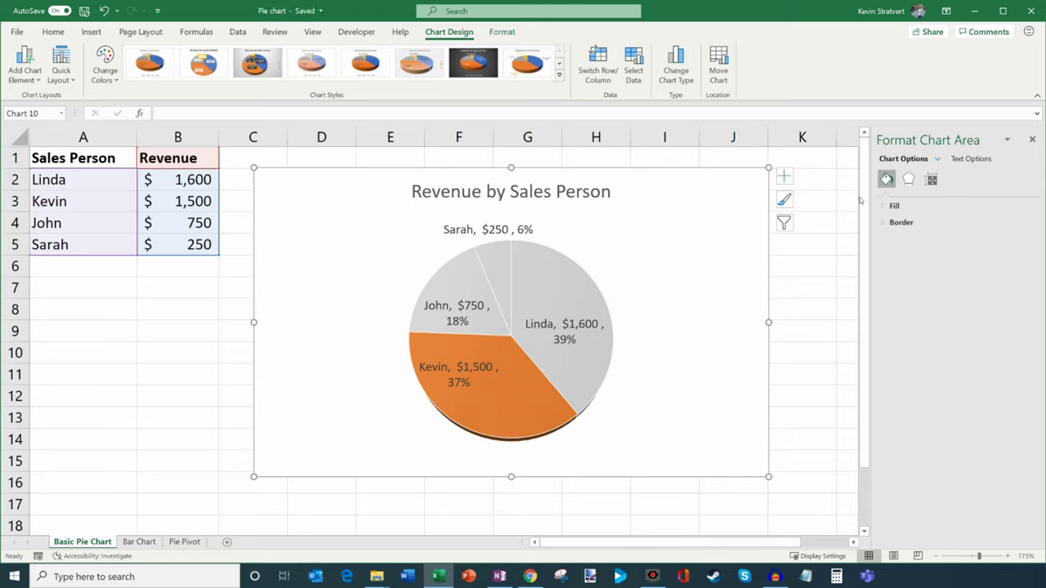
left_click(909, 179)
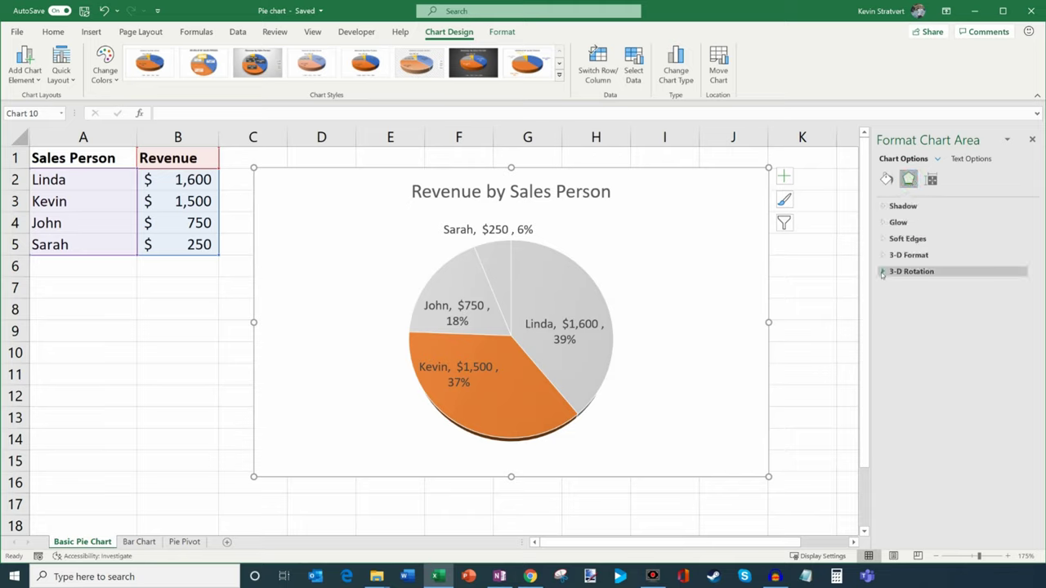
Lower the 3-D pie's Y rotation to 20°
left_click(884, 272)
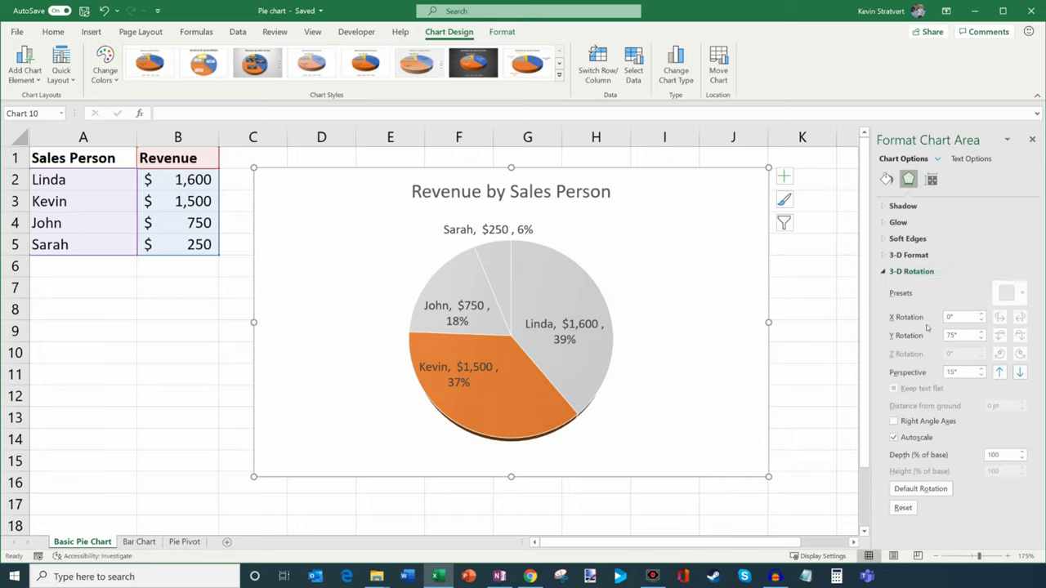
left_click(981, 338)
left_click(981, 338)
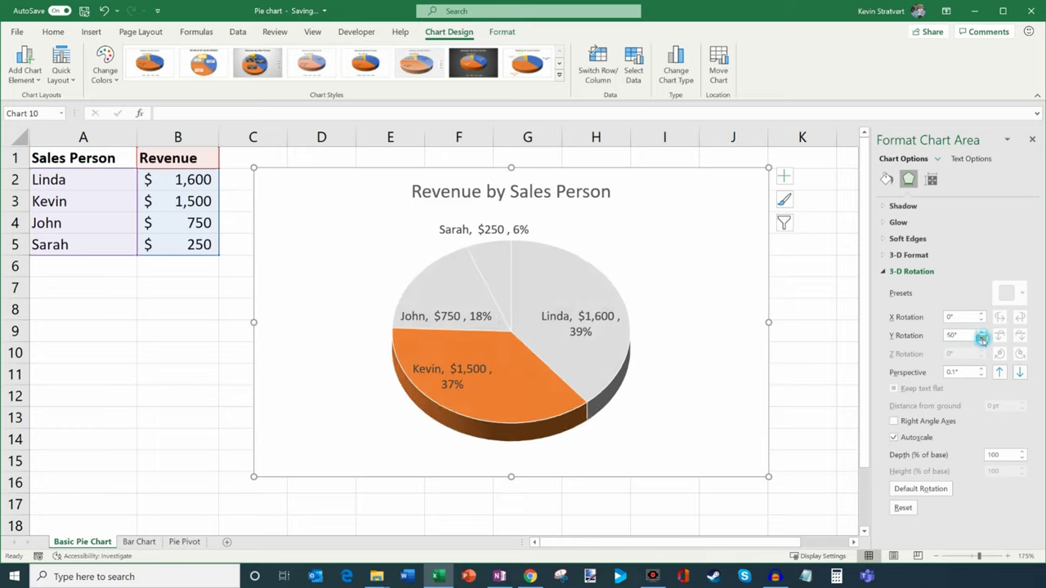
left_click(981, 339)
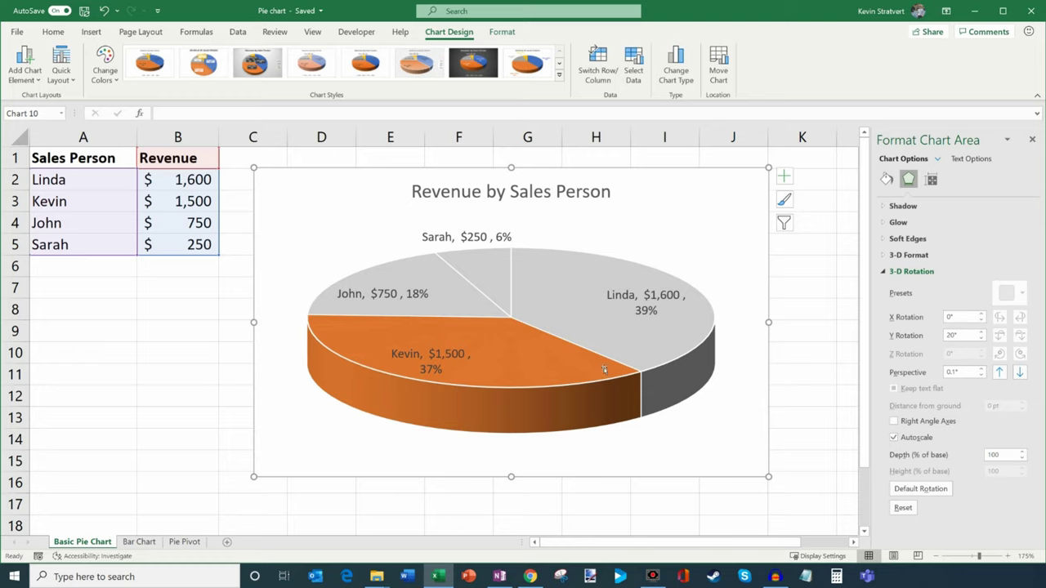
Change the chart back to a flat 2-D pie and go to the Bar Chart sheet
left_click(667, 70)
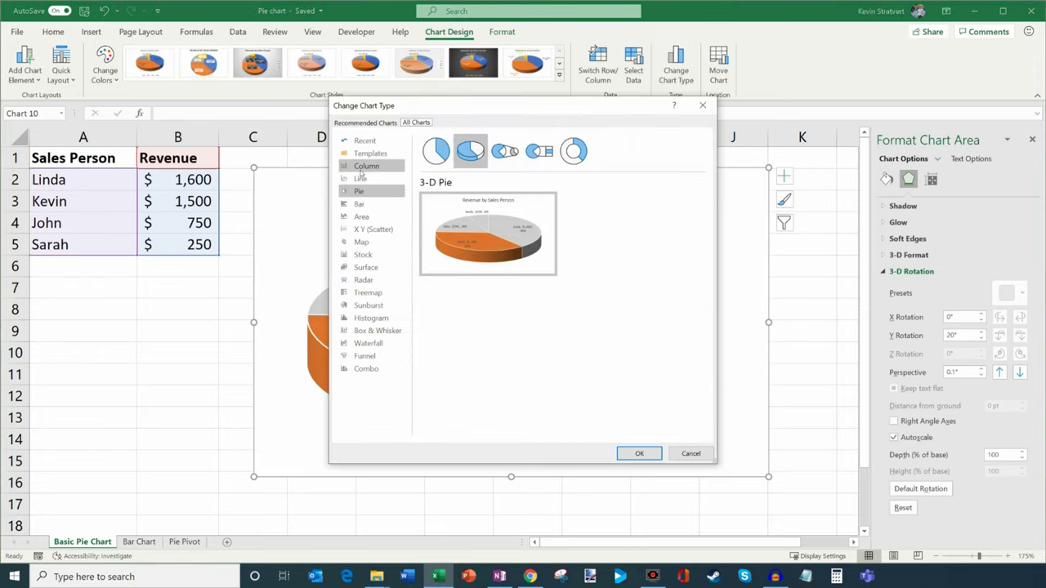
left_click(435, 151)
left_click(656, 455)
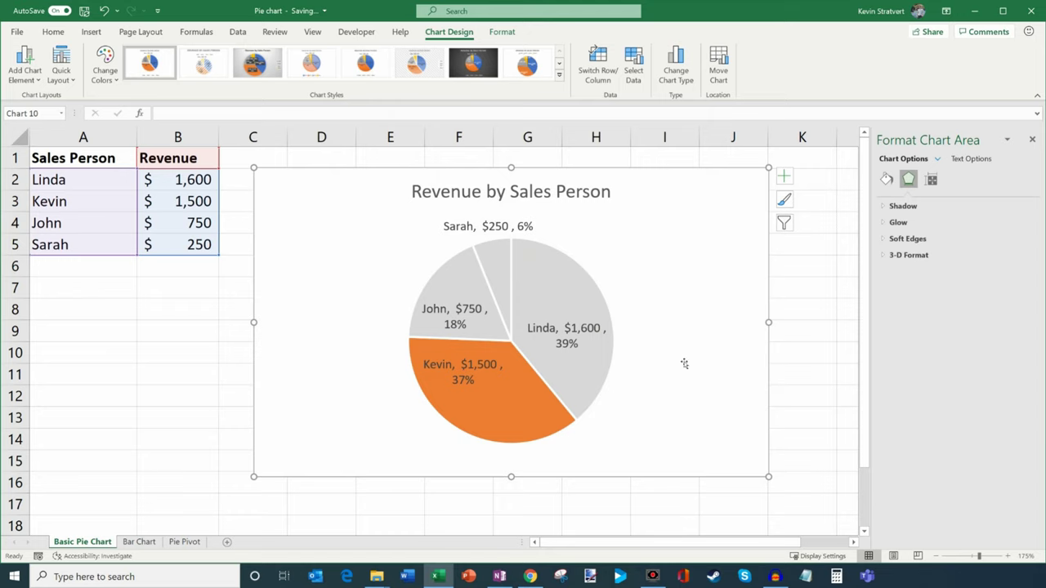
left_click(139, 542)
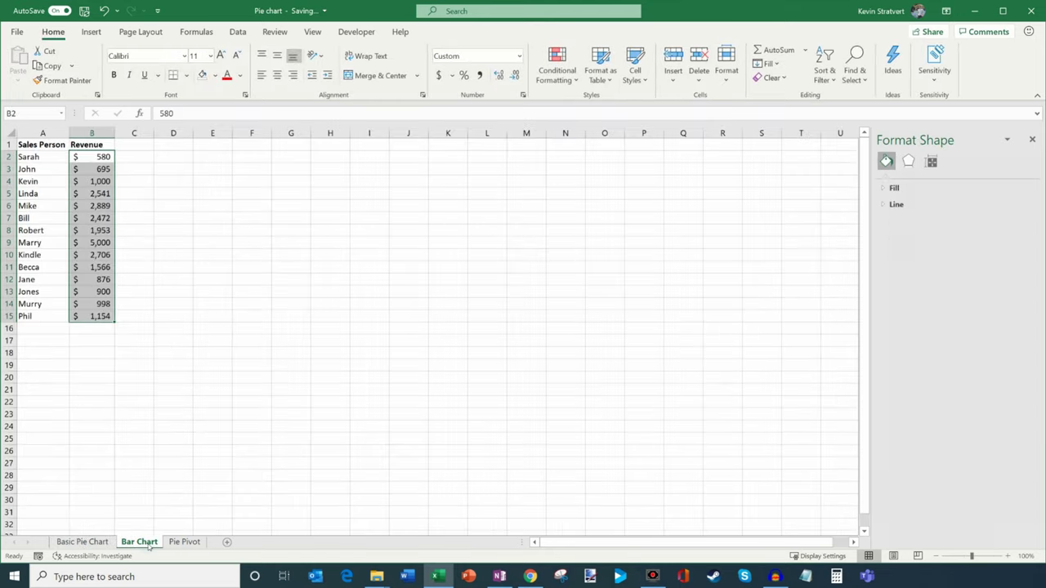
Sort the sales rows by Revenue from largest to smallest, Z to A
left_click(51, 218)
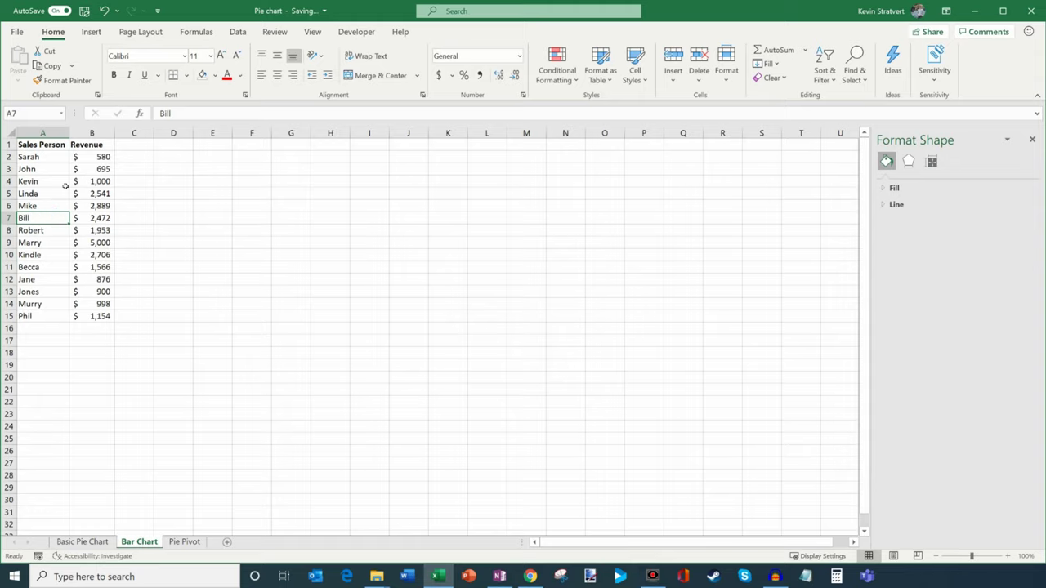
left_click(94, 146)
left_click(238, 32)
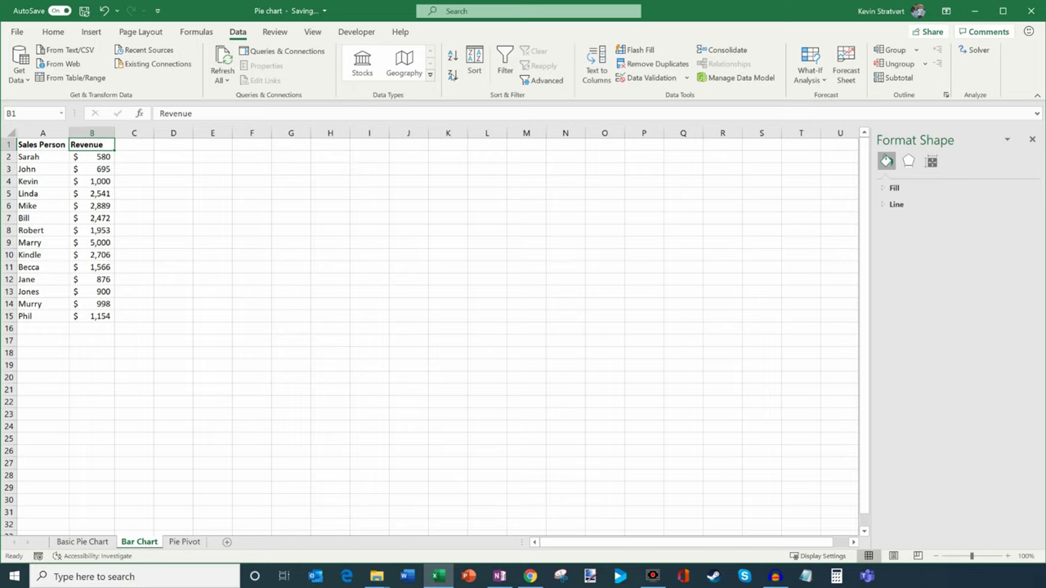
left_click(452, 74)
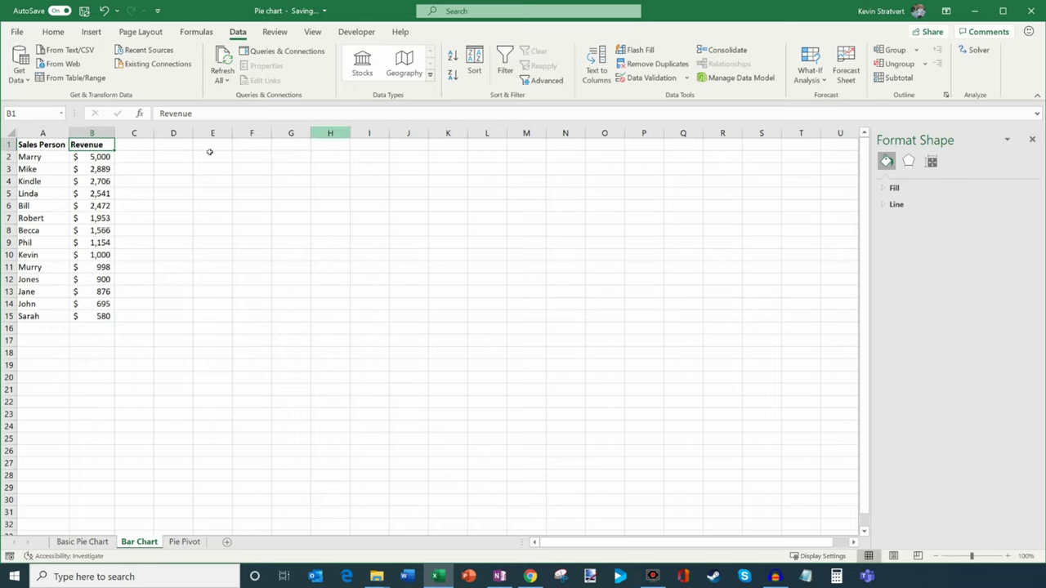
Insert a 2-D pie chart of the revenue data, moved beside the table and enlarged
left_click(60, 181)
left_click(91, 32)
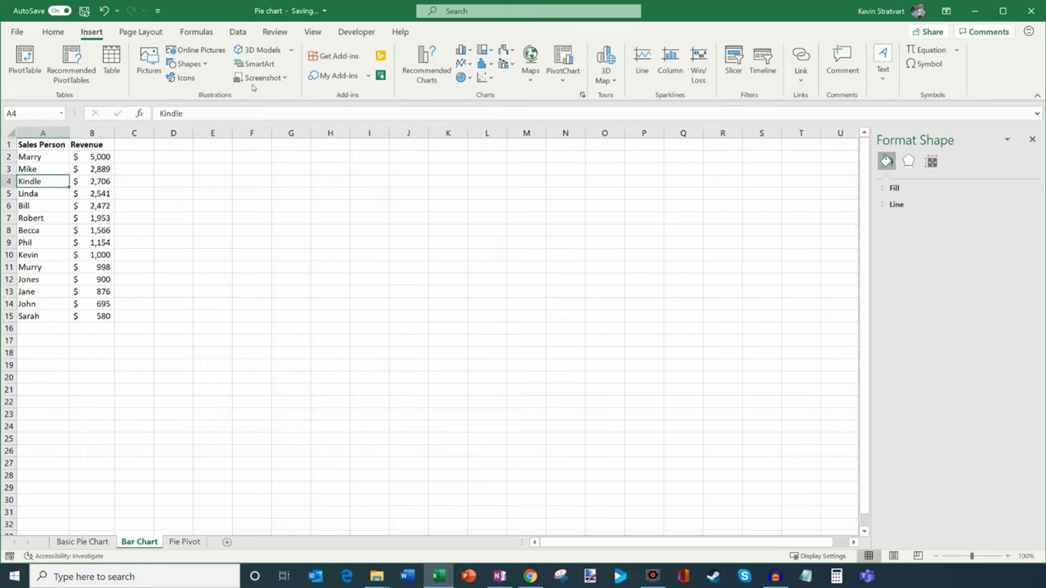
left_click(462, 77)
left_click(472, 117)
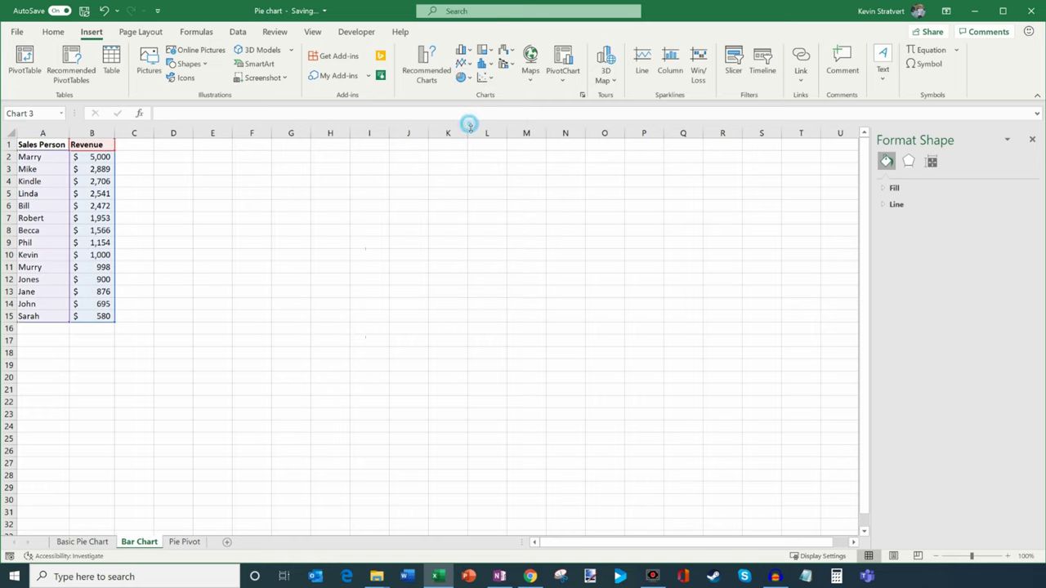
left_click_drag(540, 294, 466, 201)
left_click_drag(513, 333, 609, 421)
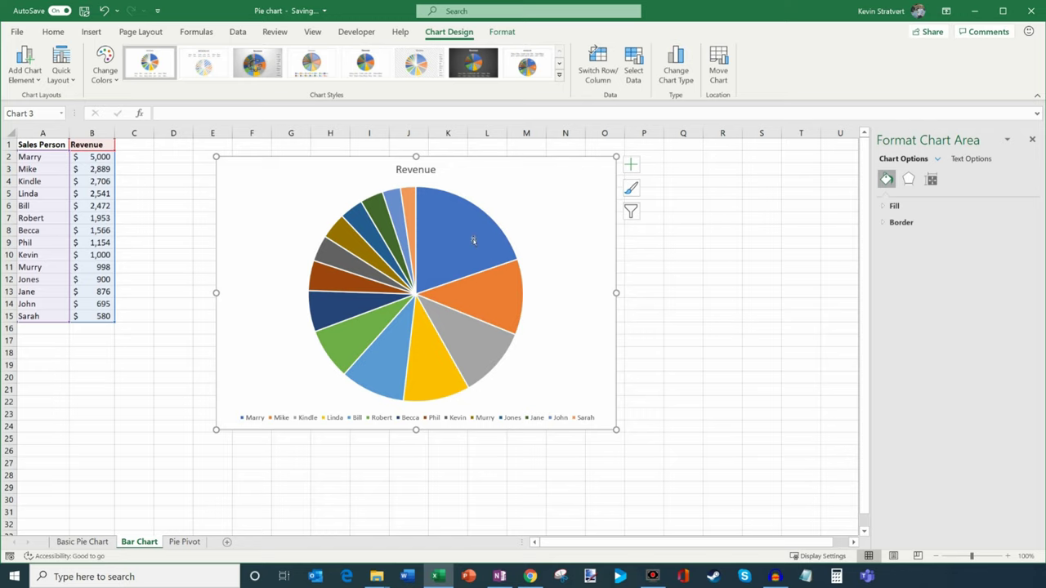
mouse_move(497, 320)
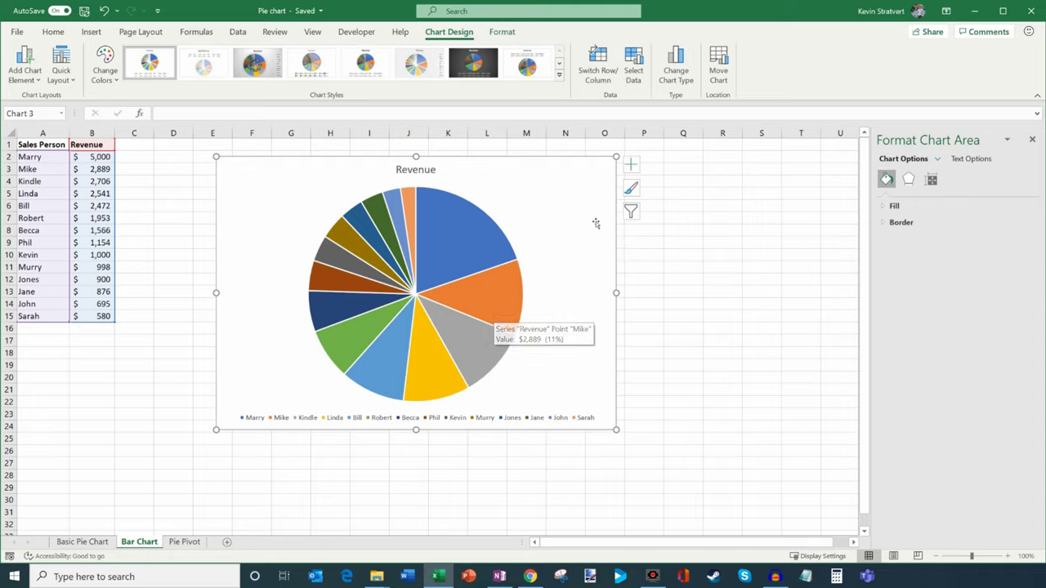
left_click(685, 80)
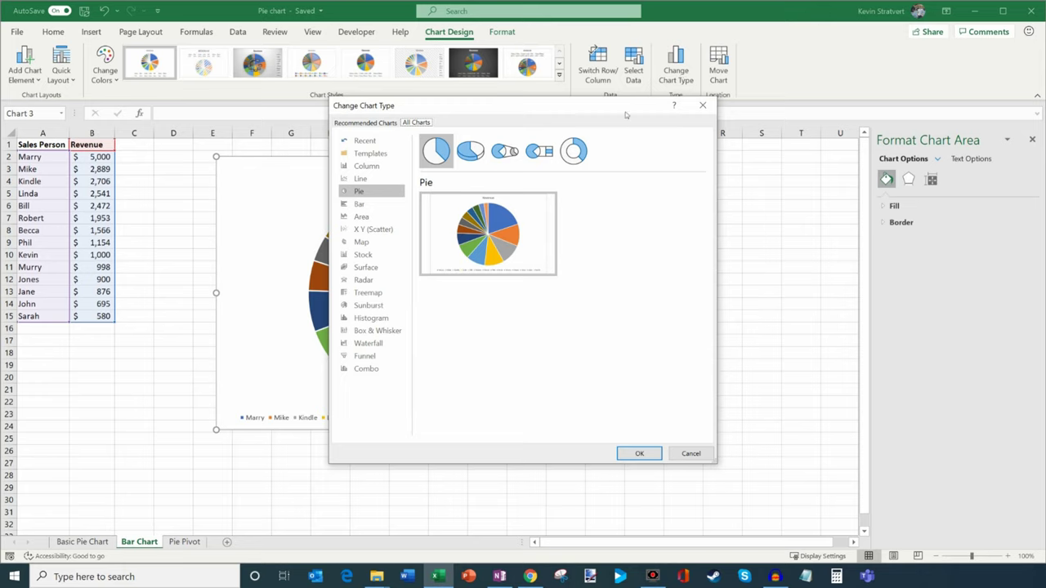
Convert the Revenue chart to a Clustered Column chart and shift it slightly left
left_click(368, 165)
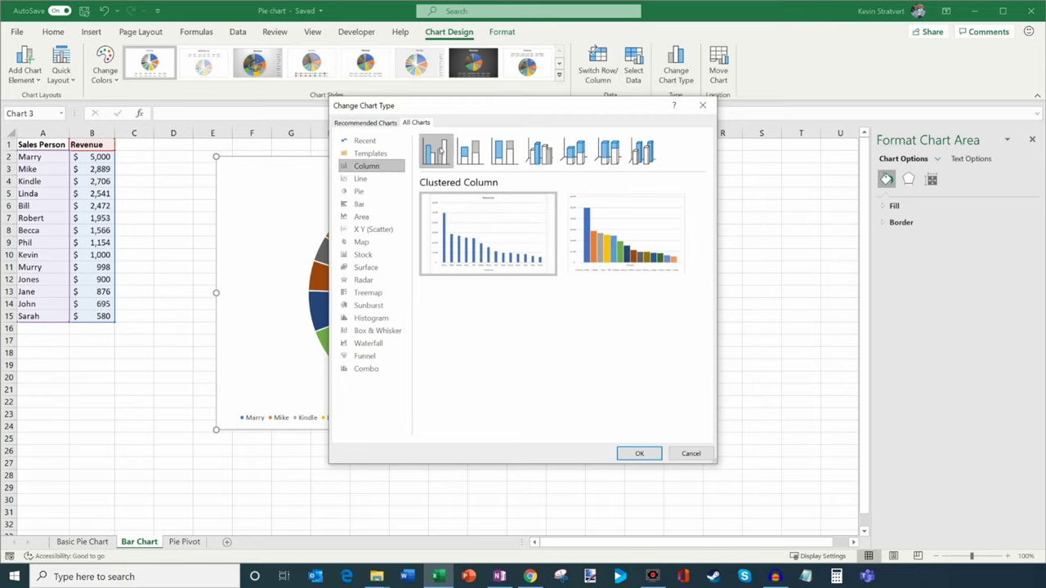
left_click(637, 453)
left_click_drag(541, 181, 498, 190)
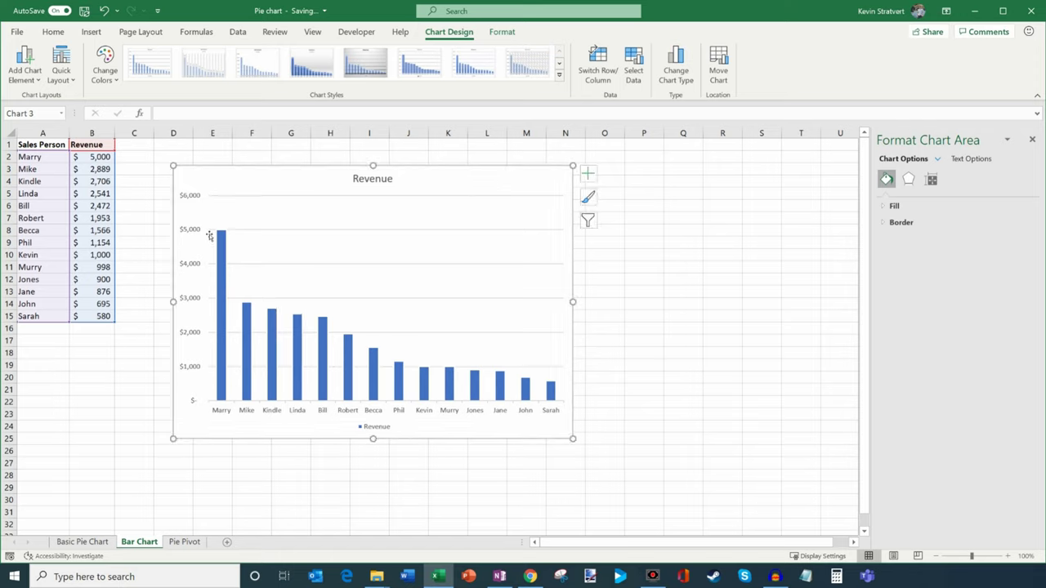
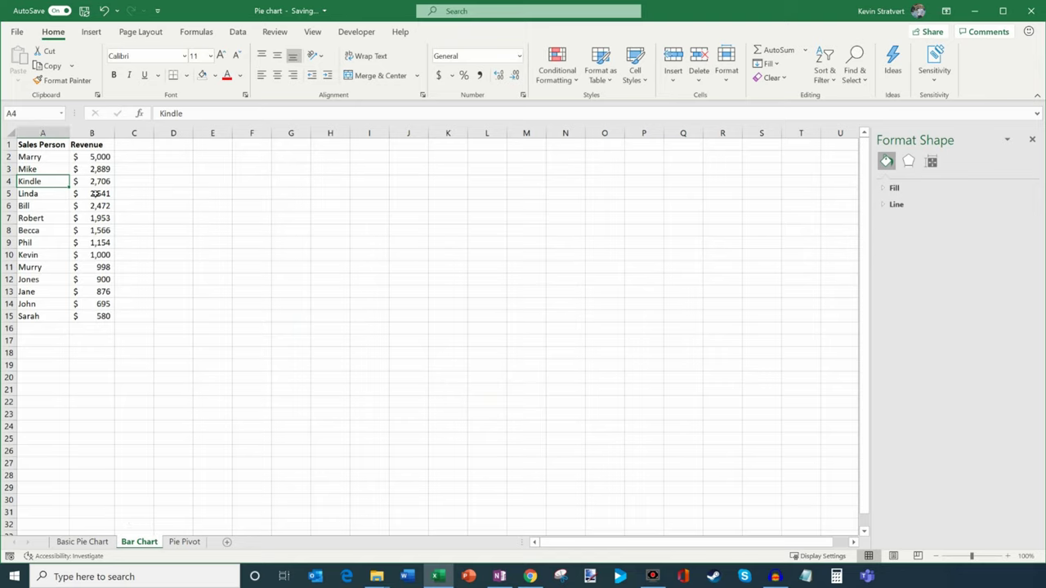
Change the Basic Pie Chart revenue pie to a Pie of Pie chart, splitting out John and Sarah
left_click(82, 542)
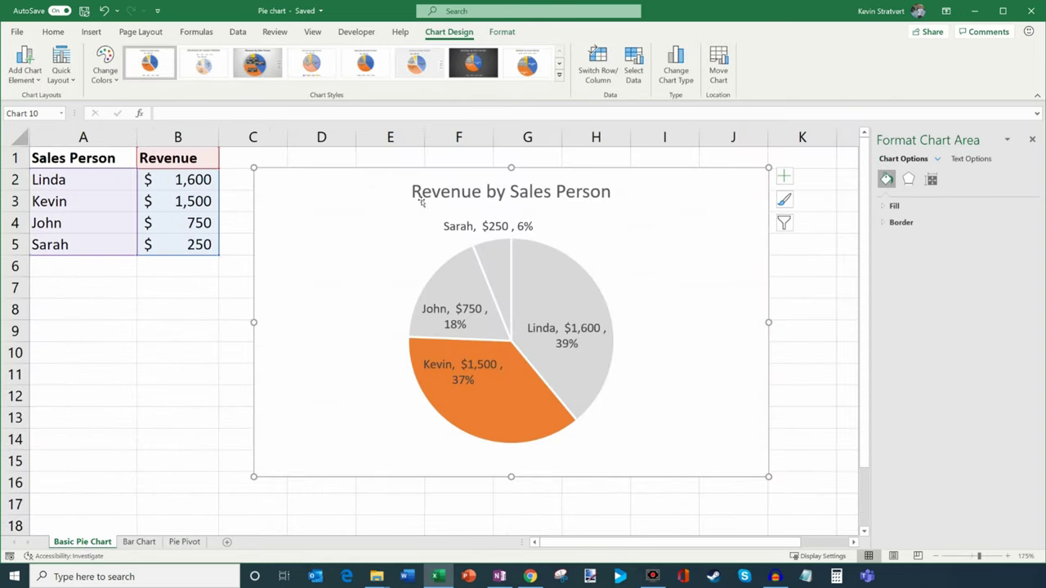
left_click(683, 72)
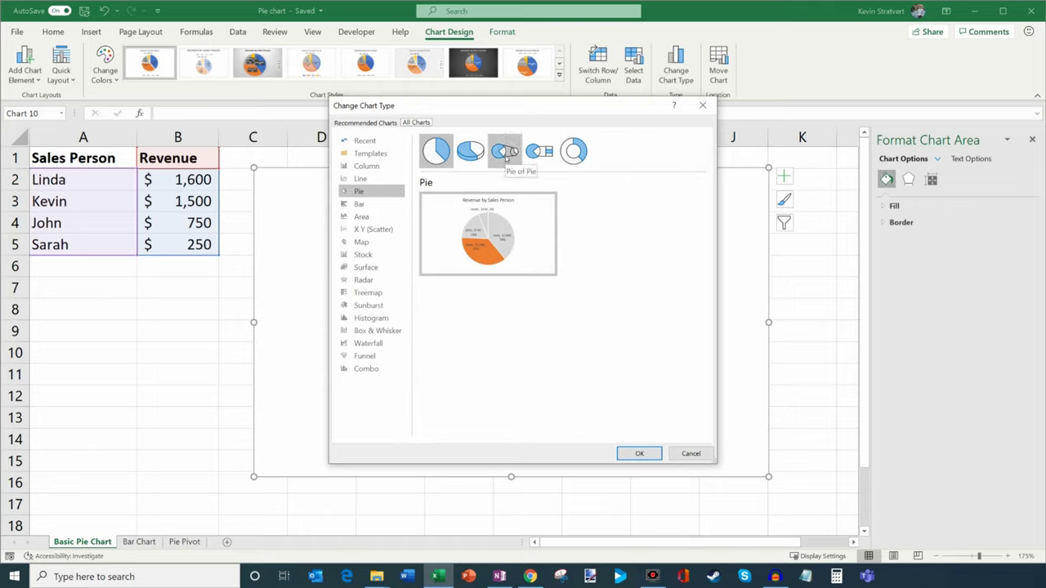
left_click(504, 158)
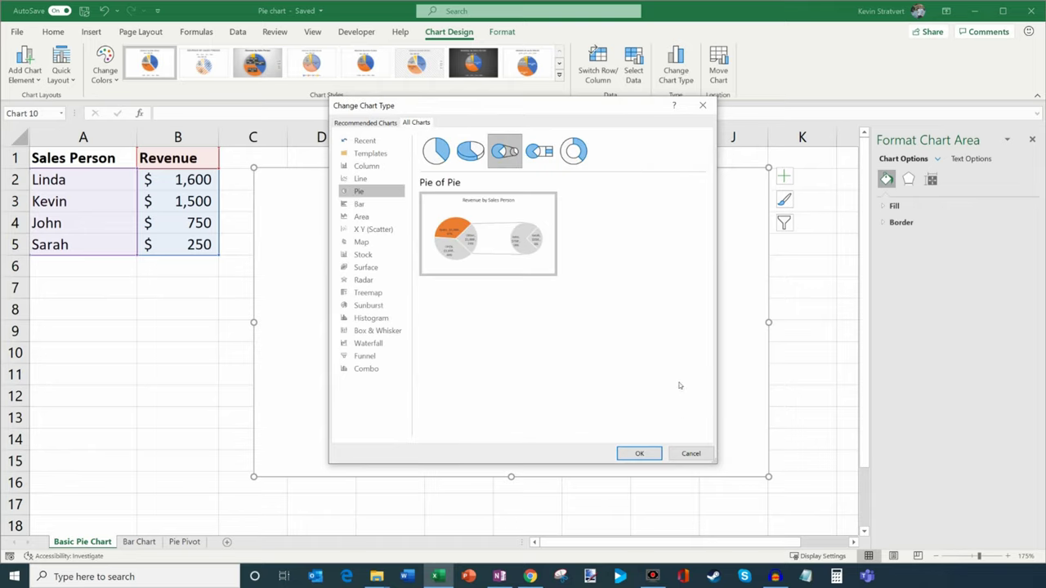
left_click(638, 455)
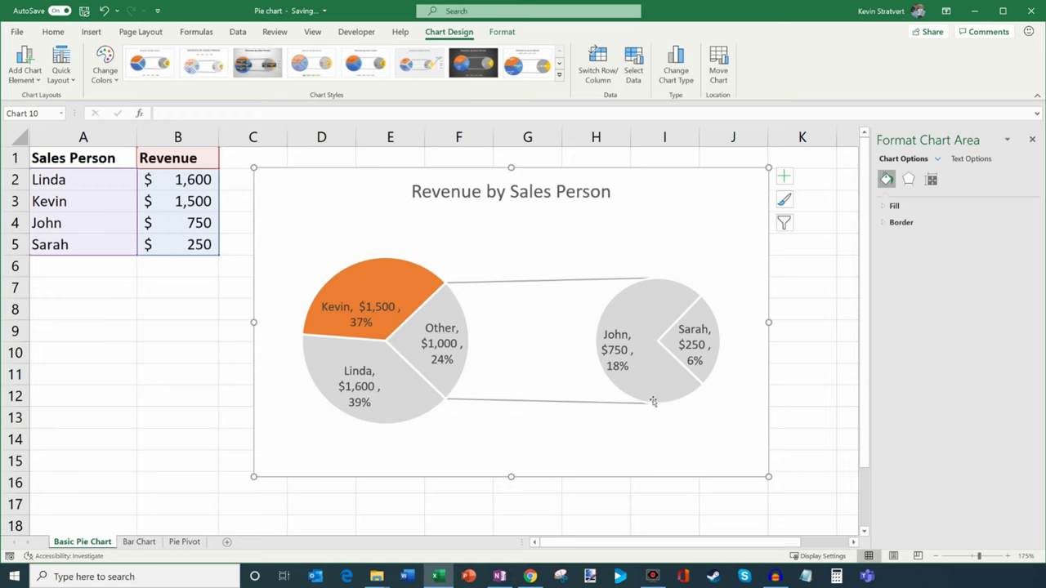
left_click(135, 541)
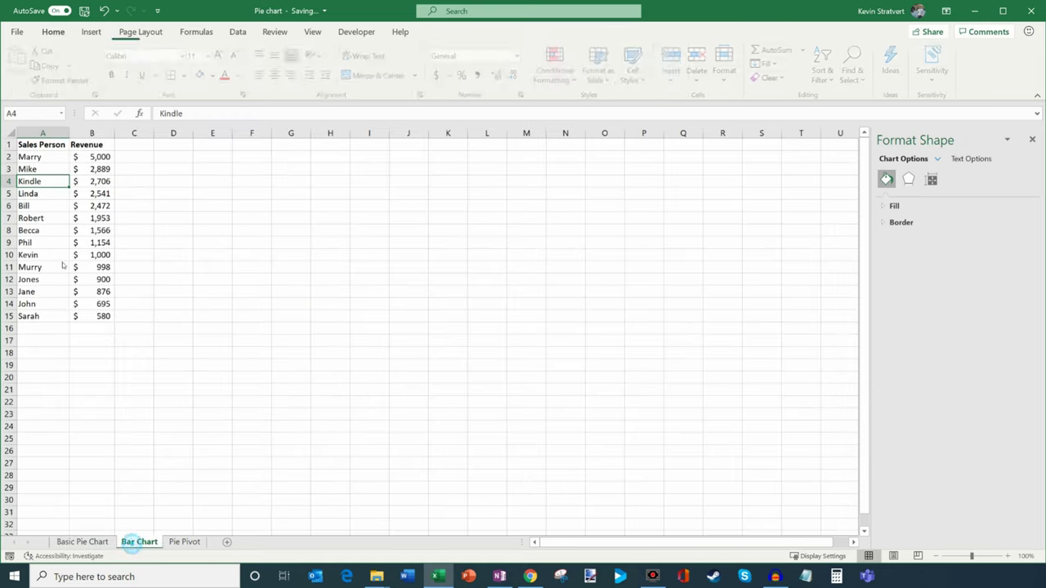
Insert a Pie of Pie chart of the Bar Chart revenue data and enlarge it
left_click(82, 206)
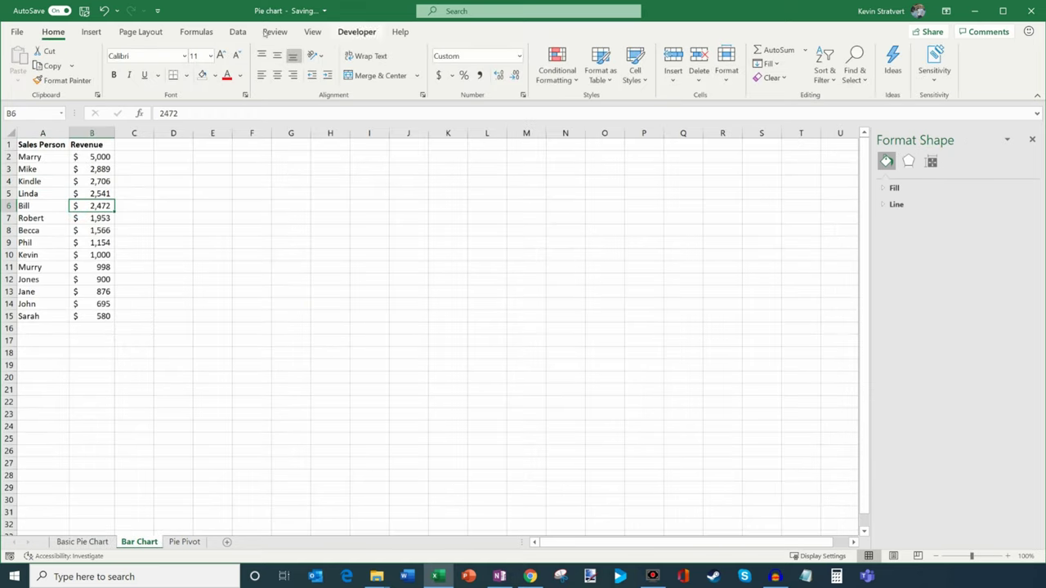
left_click(91, 32)
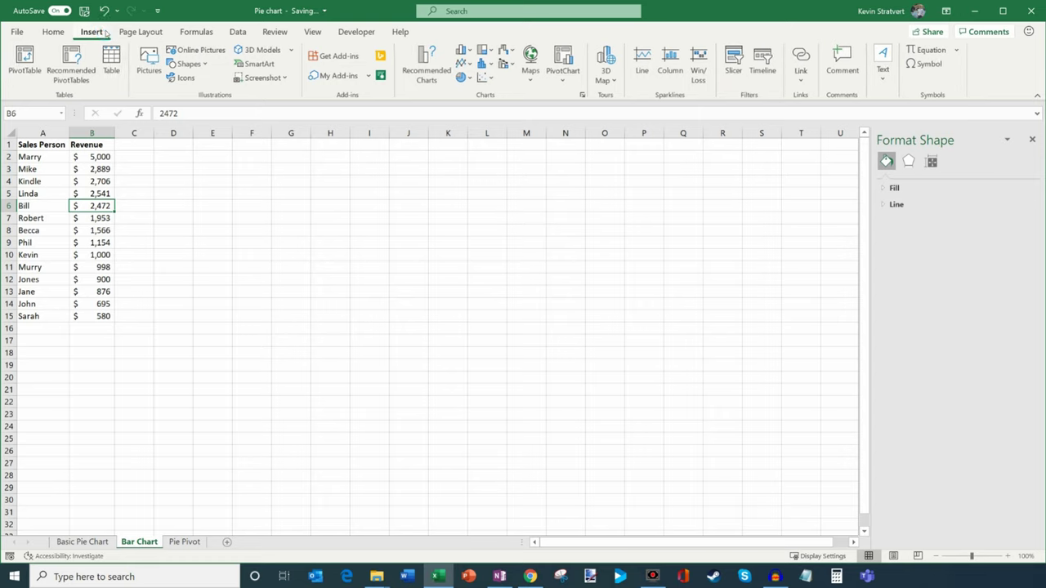
left_click(461, 76)
left_click(507, 118)
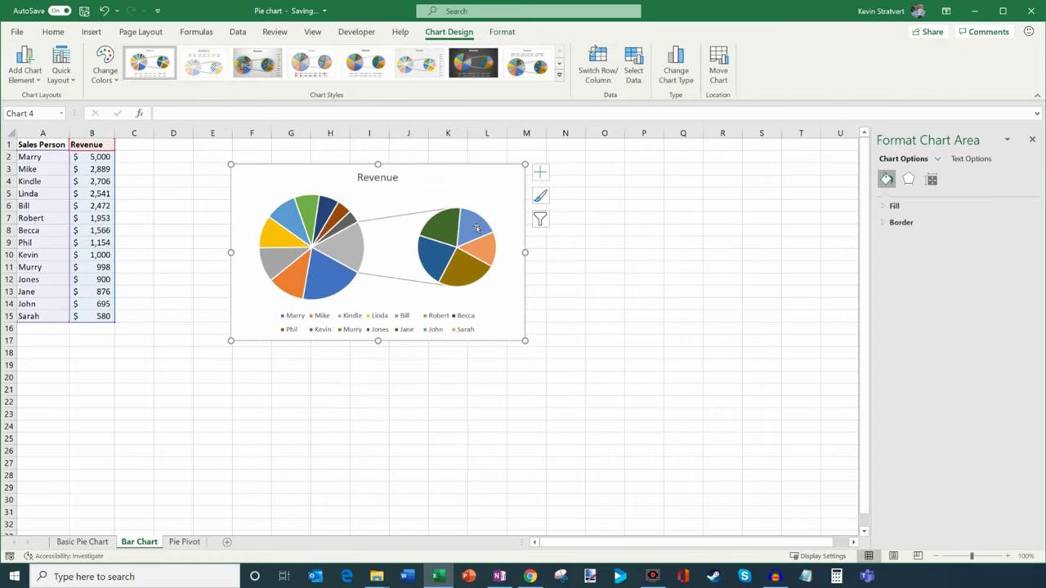
left_click_drag(534, 347, 666, 435)
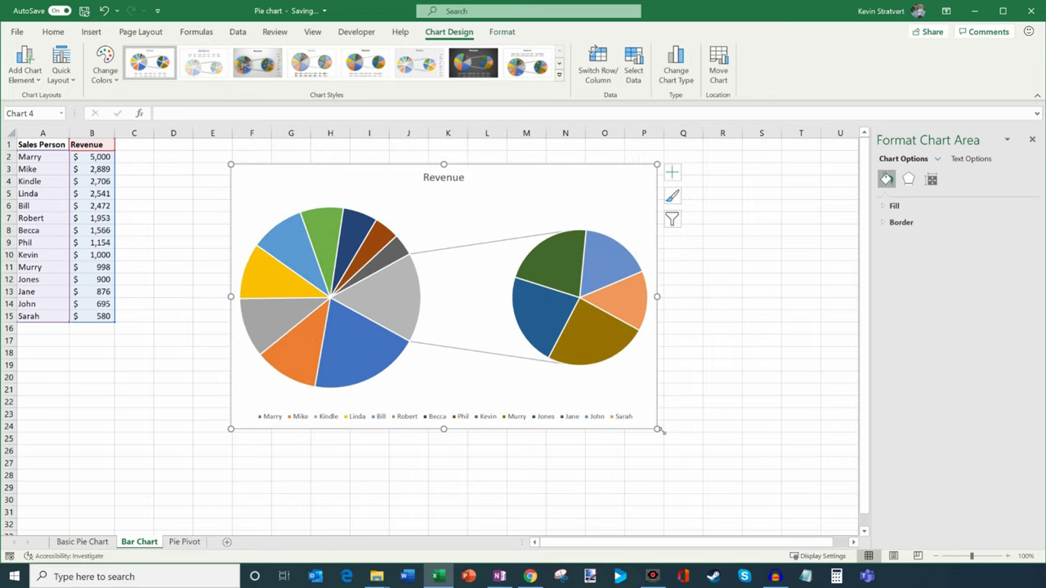
Check the chart against the revenue cells, including the five smallest revenues in B11:B15
left_click_drag(92, 313, 92, 268)
left_click(83, 541)
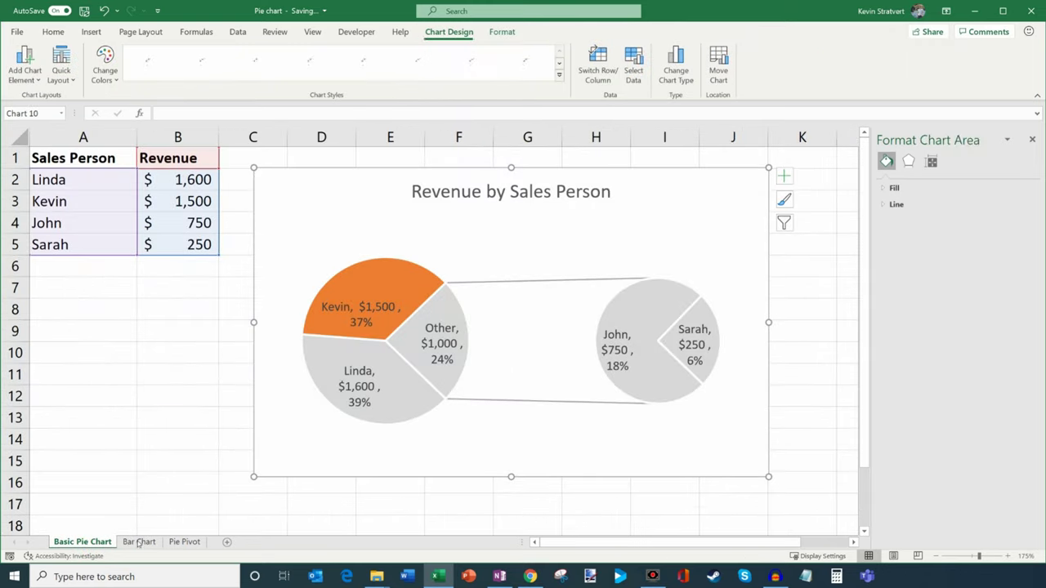
left_click(150, 544)
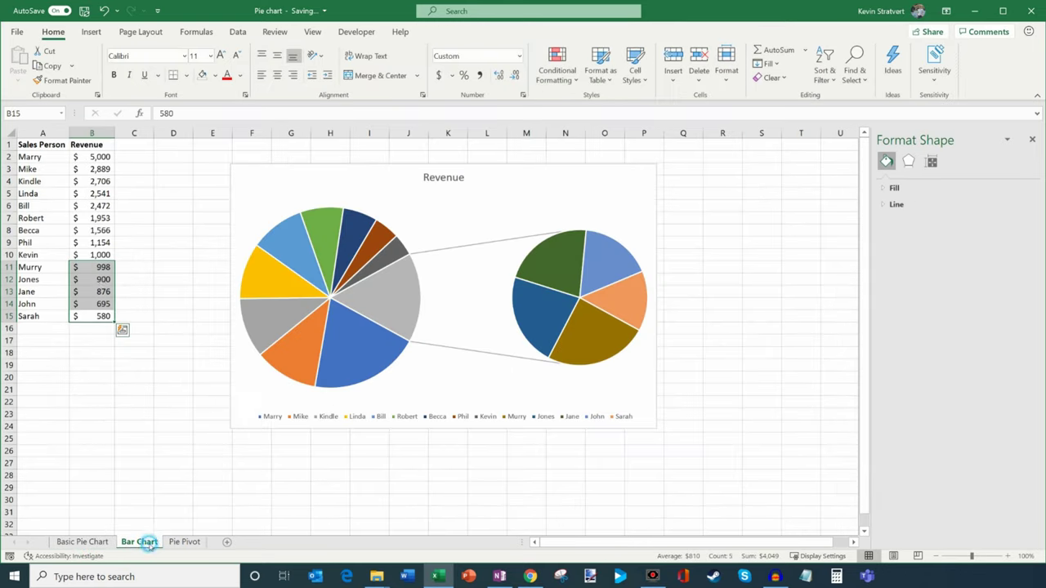
left_click_drag(96, 156, 109, 267)
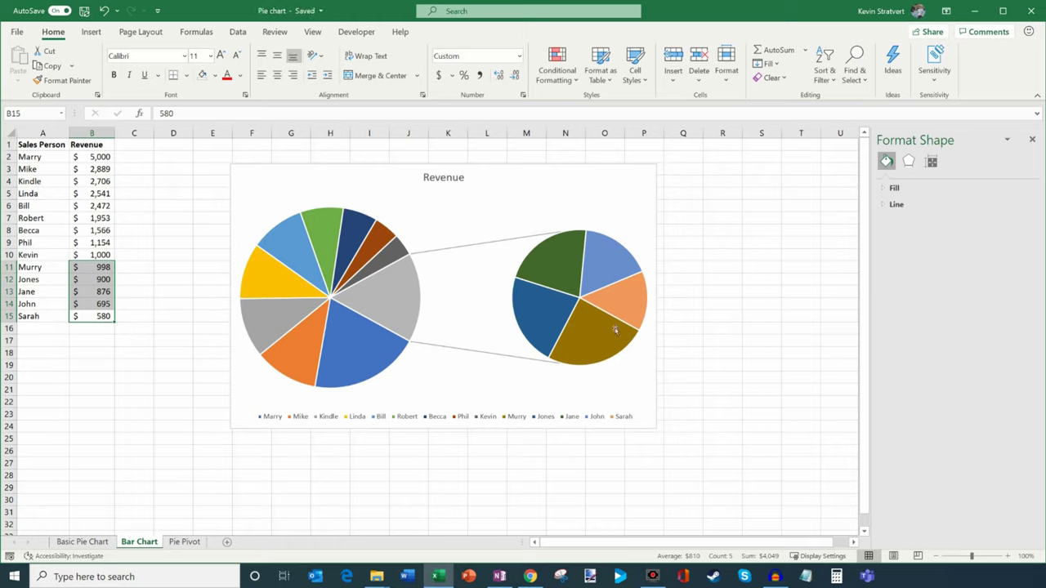
left_click_drag(42, 327, 109, 383)
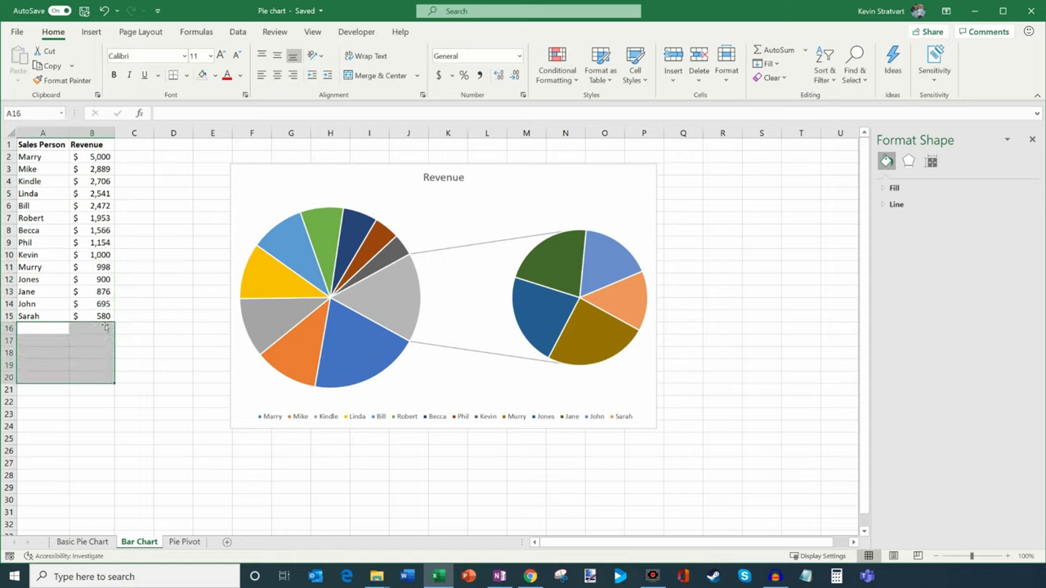
left_click(100, 231)
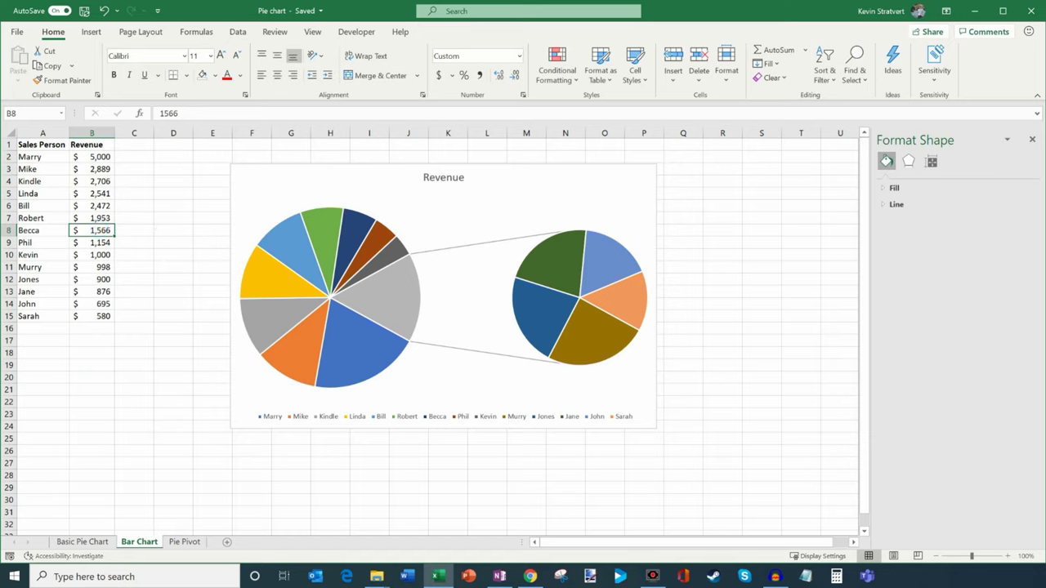
key("alt+Tab")
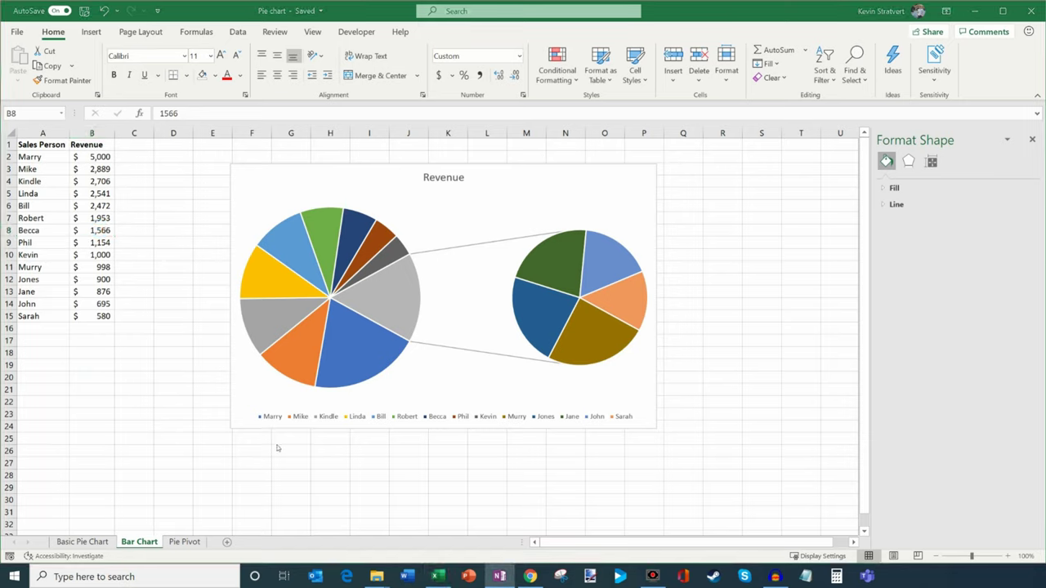
key("alt+Tab")
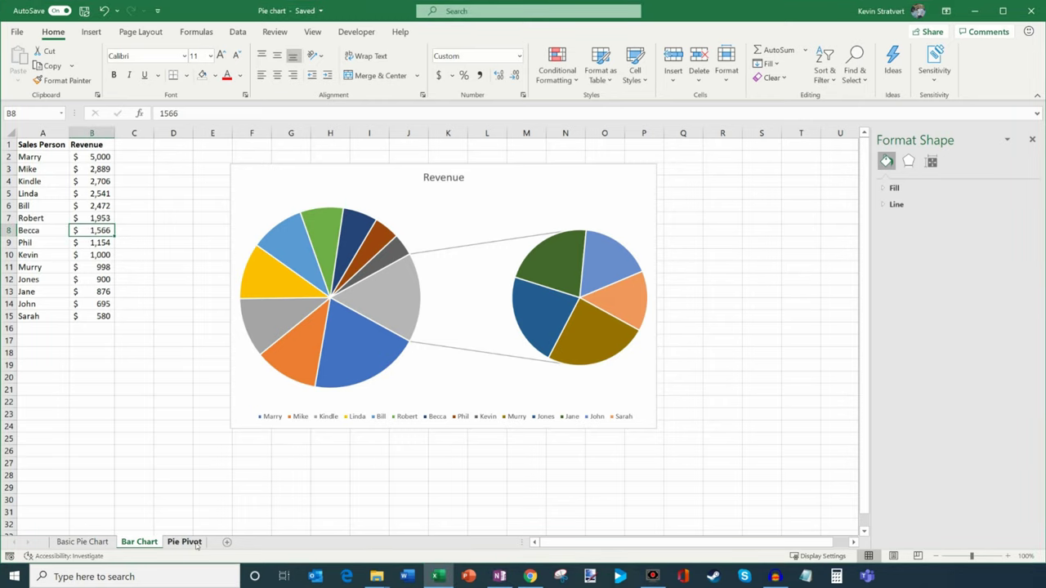
Review the Pie Pivot Rep and Sales entries, then select B4 and show the Insert ribbon
left_click(185, 542)
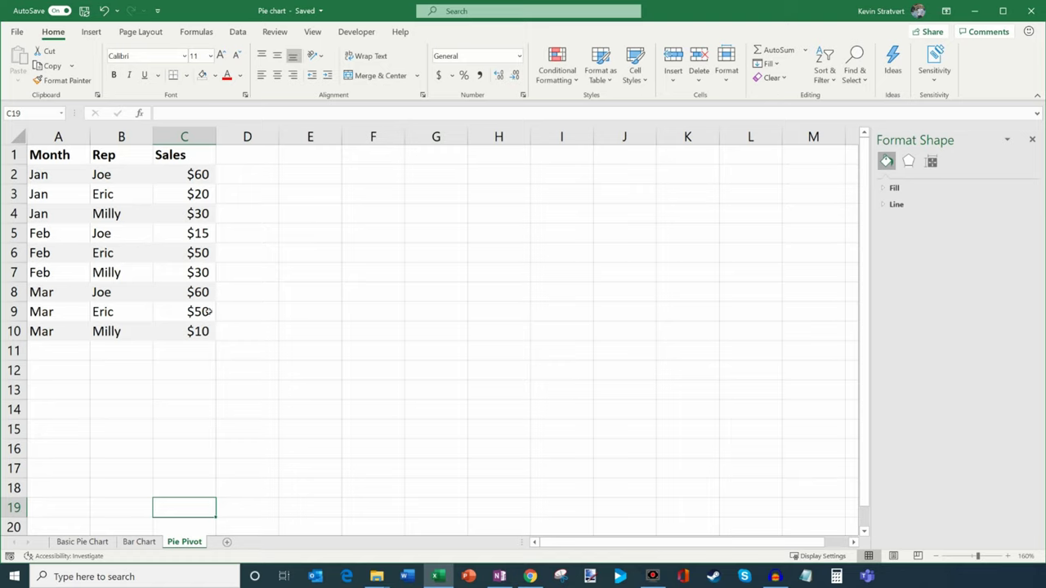
left_click_drag(128, 176, 128, 221)
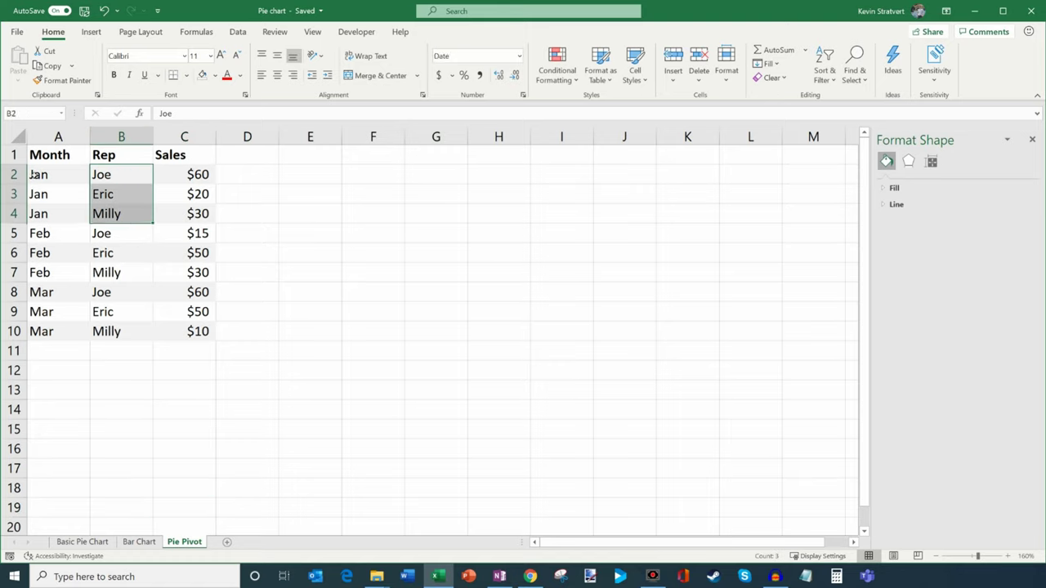
left_click_drag(67, 174, 206, 334)
left_click(207, 334)
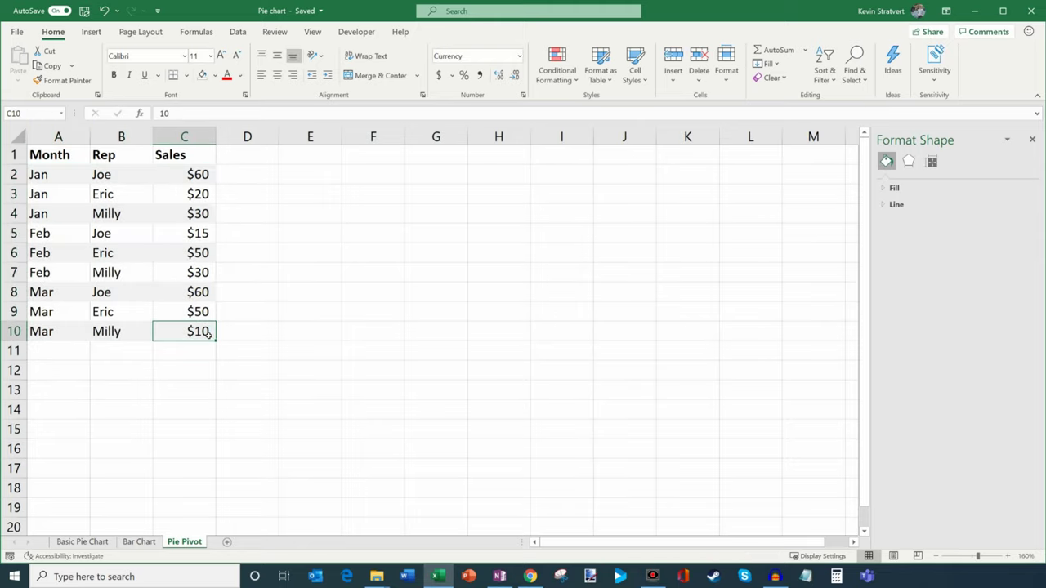
left_click(195, 178)
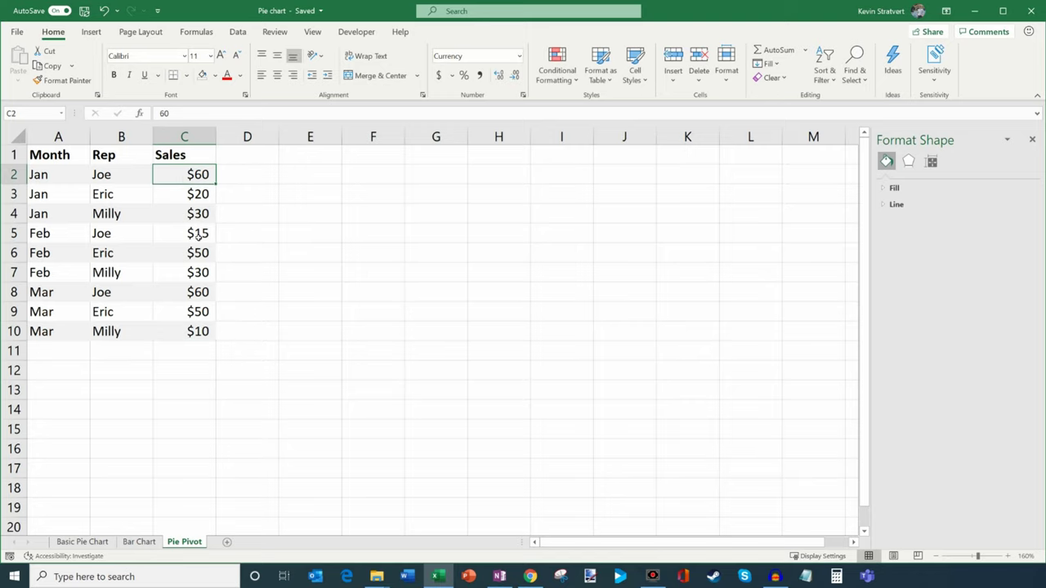
left_click(197, 234, "ctrl")
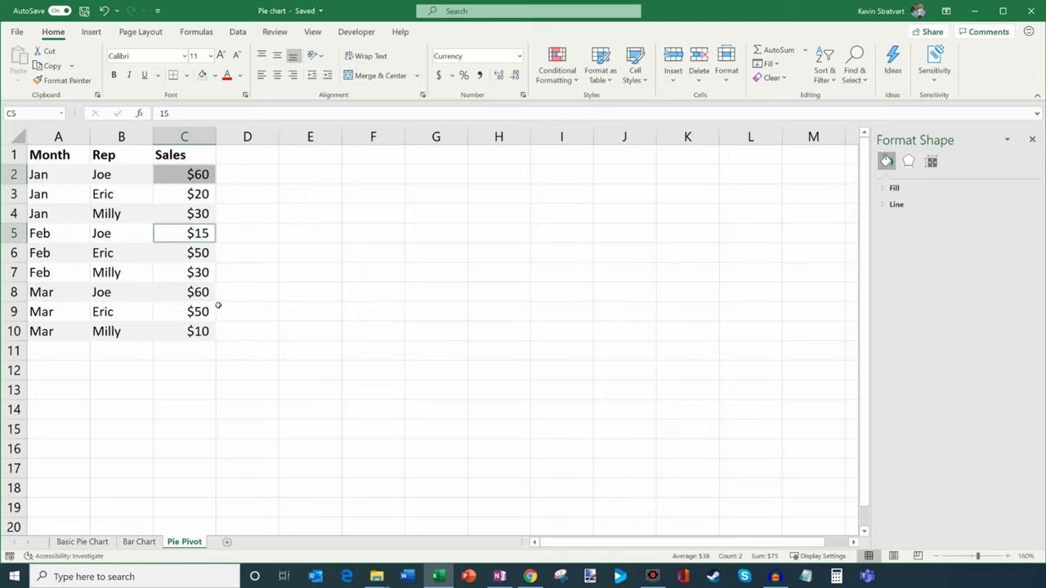
left_click(200, 296, "ctrl")
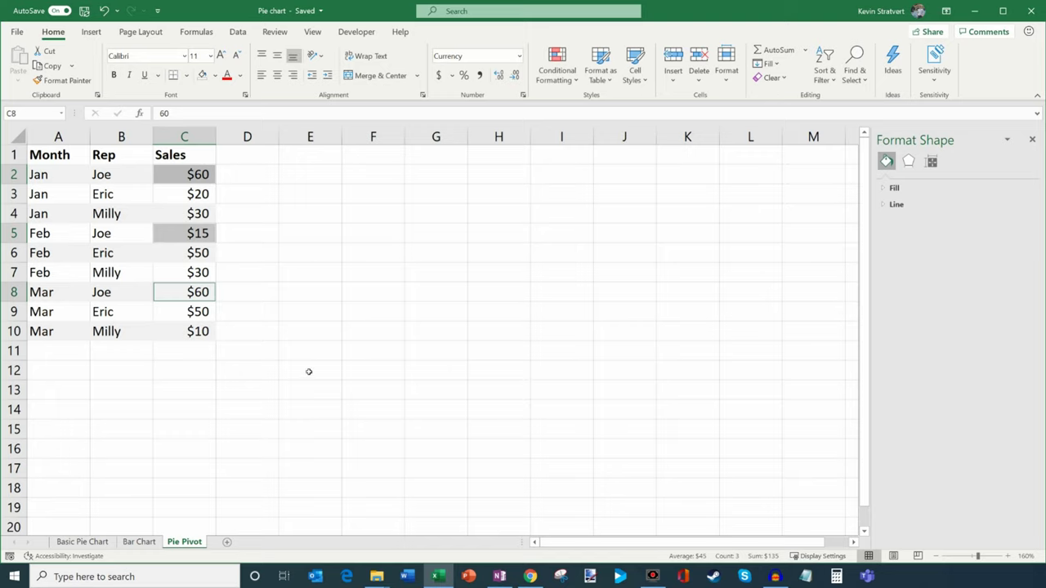
left_click(122, 219)
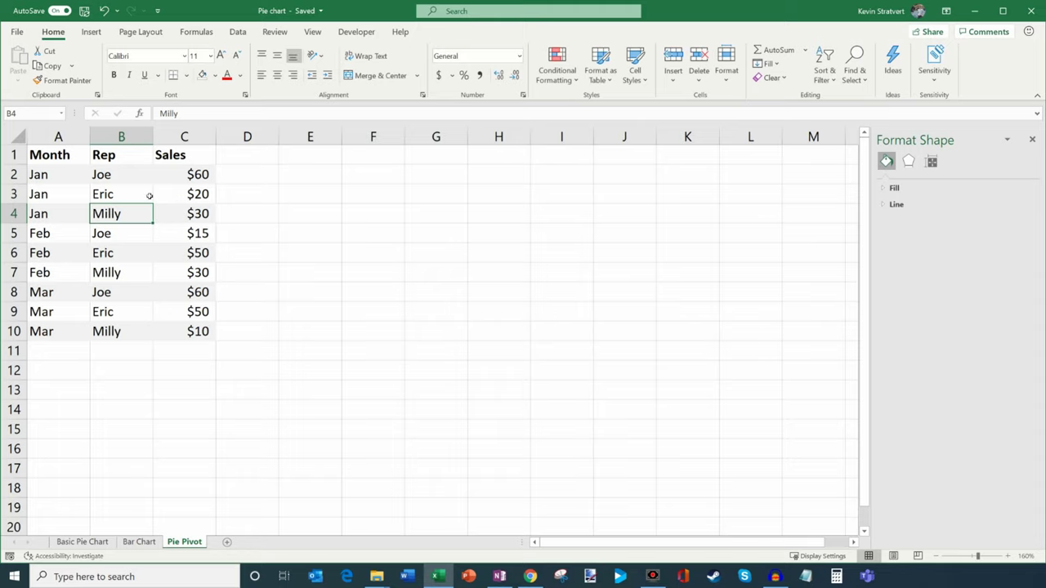
left_click(90, 31)
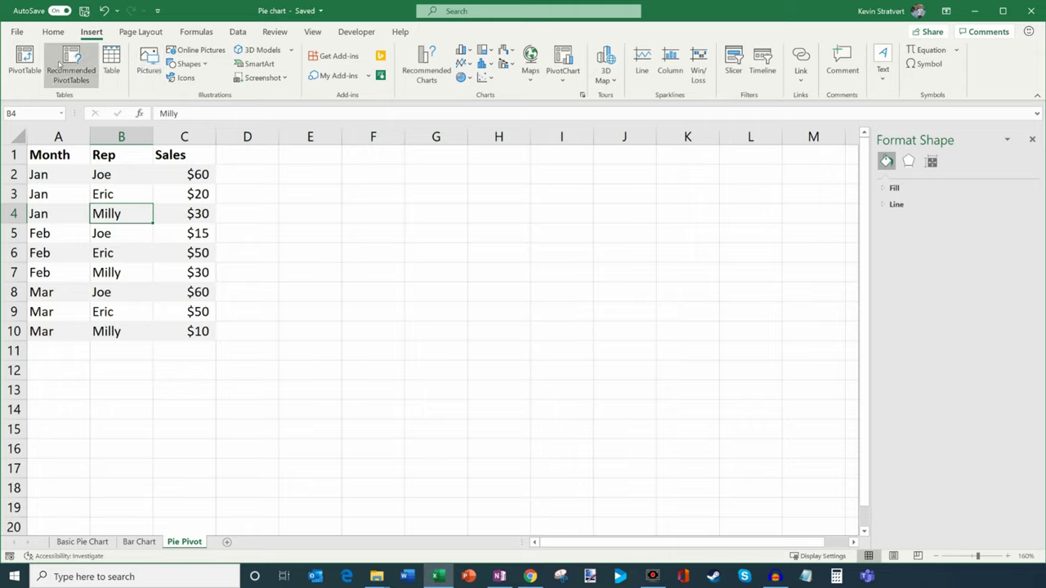
Create a PivotChart on a new worksheet with Rep on the axis and Sum of Sales as values
left_click(563, 82)
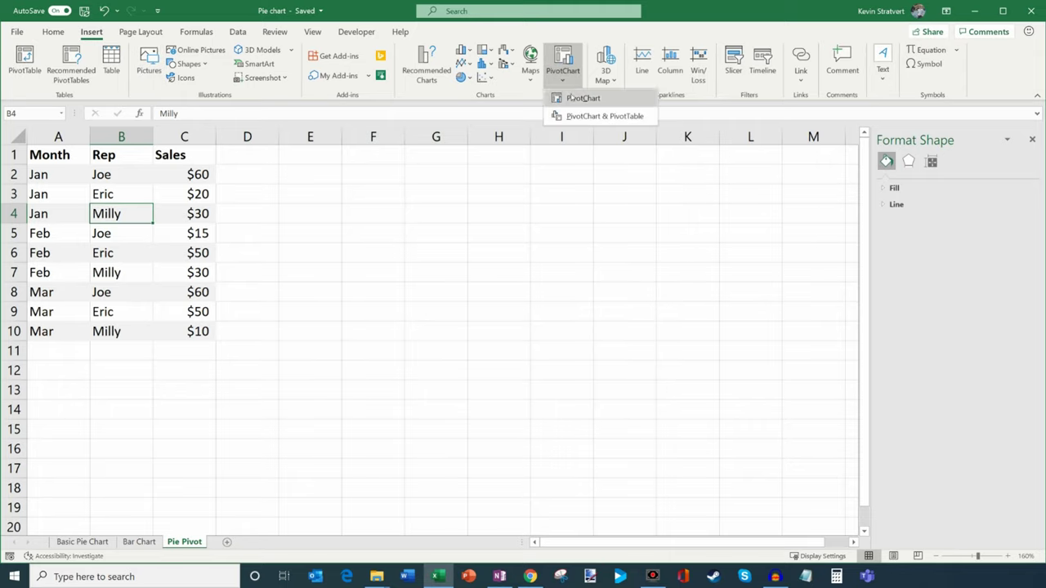
left_click(573, 97)
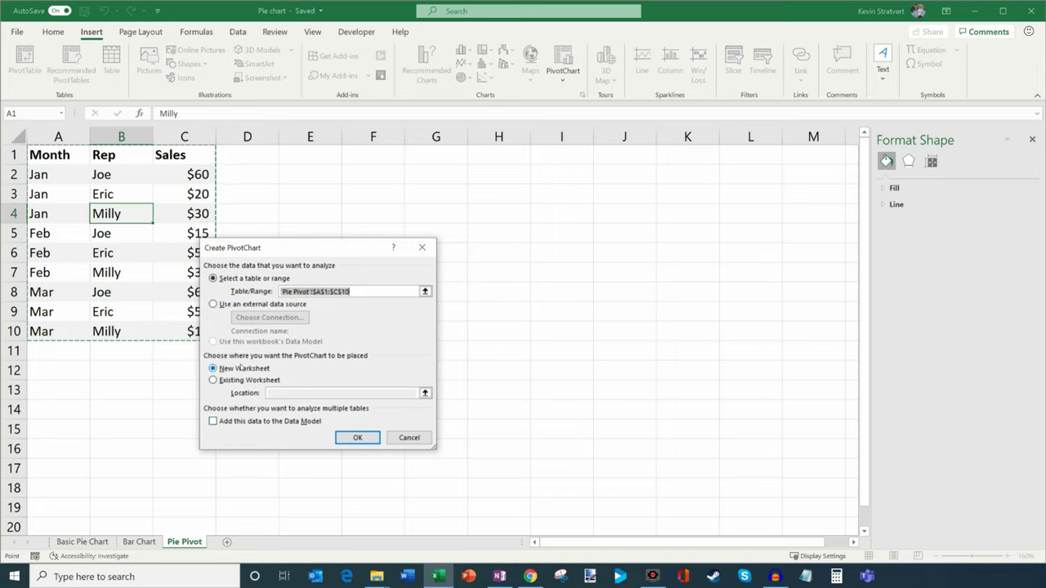
left_click(357, 437)
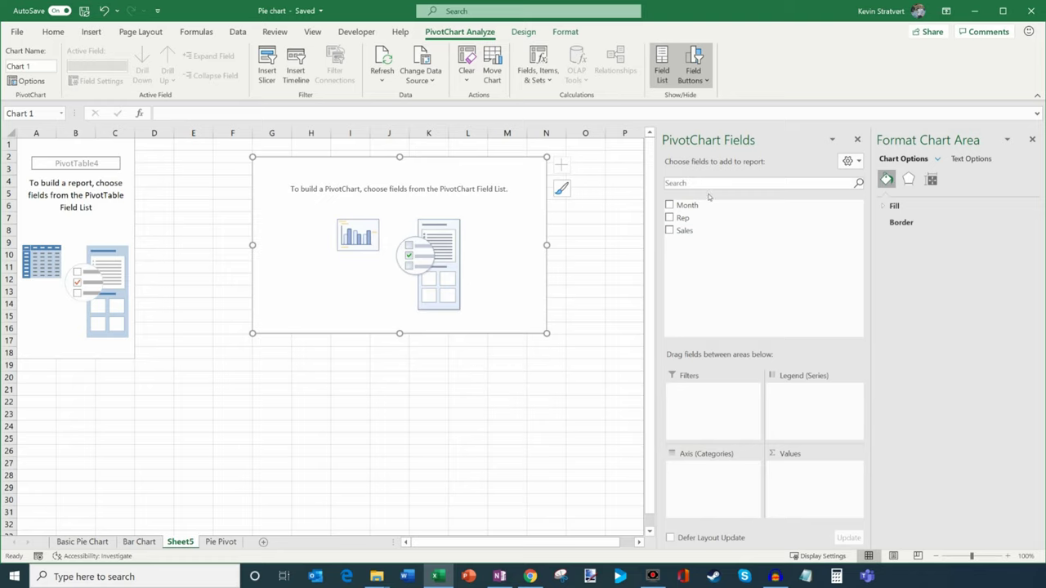
left_click(211, 546)
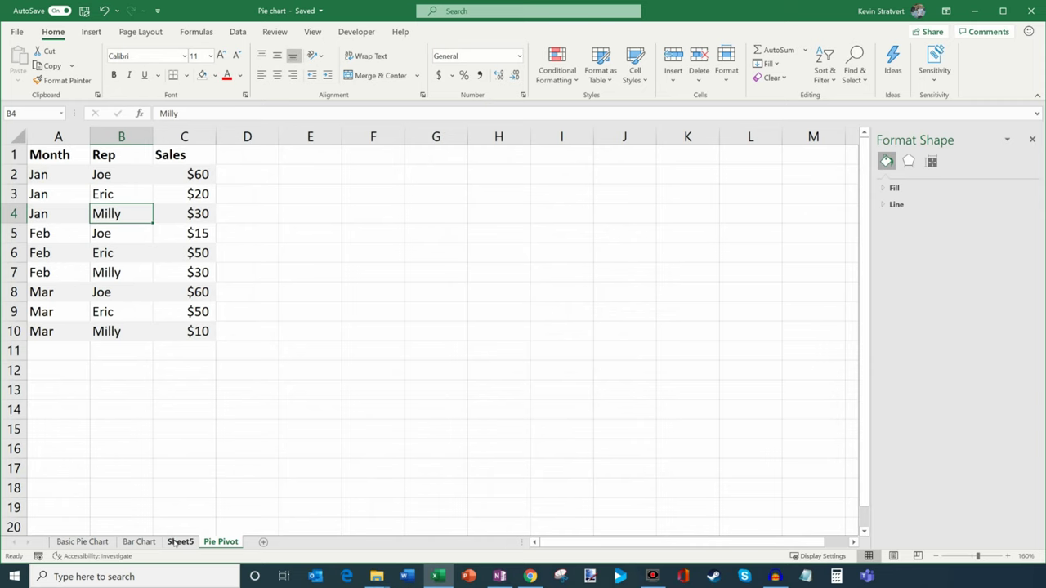
left_click(180, 541)
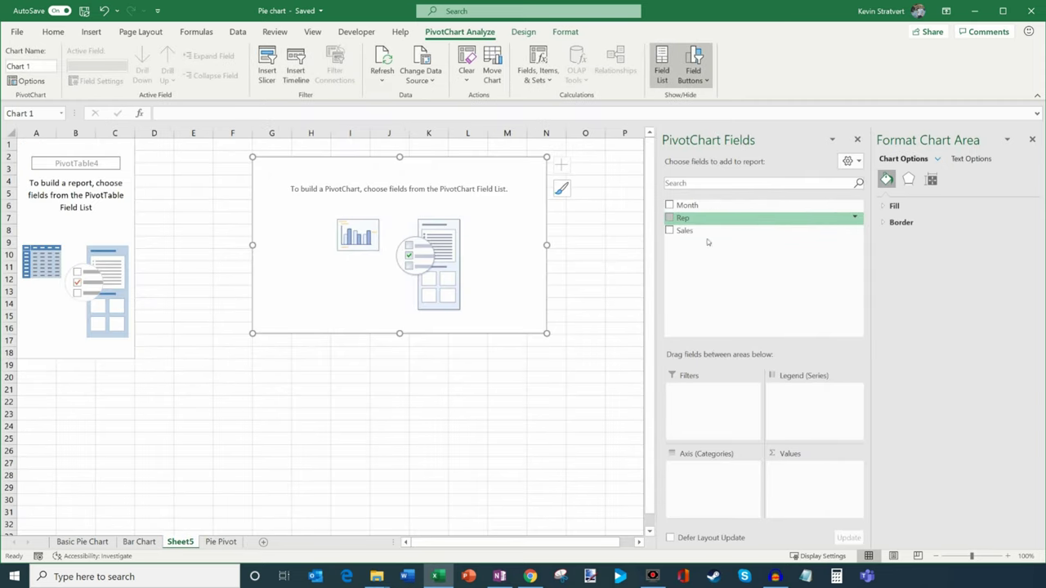
left_click(1032, 140)
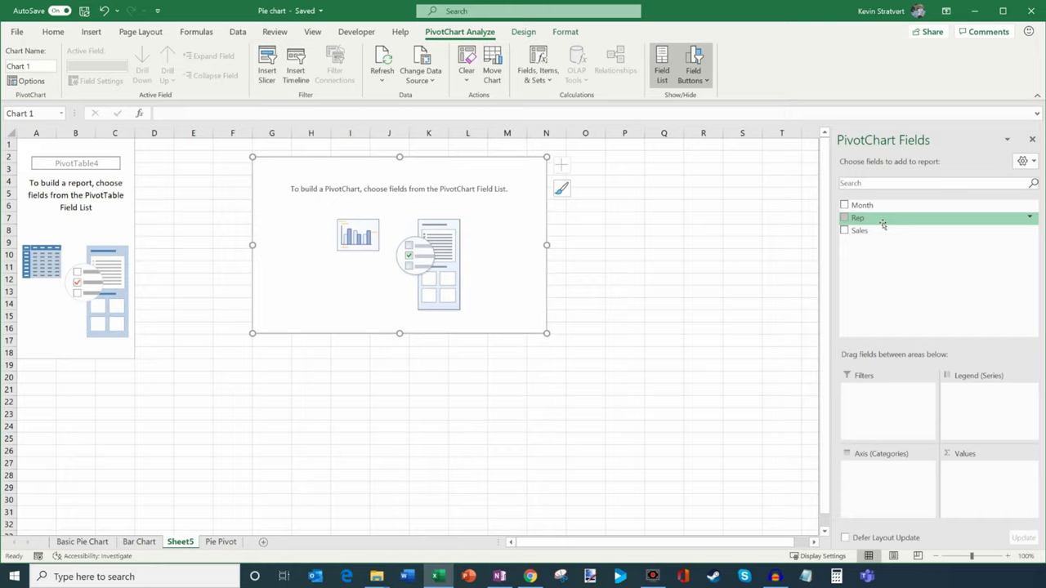
left_click_drag(882, 224, 891, 493)
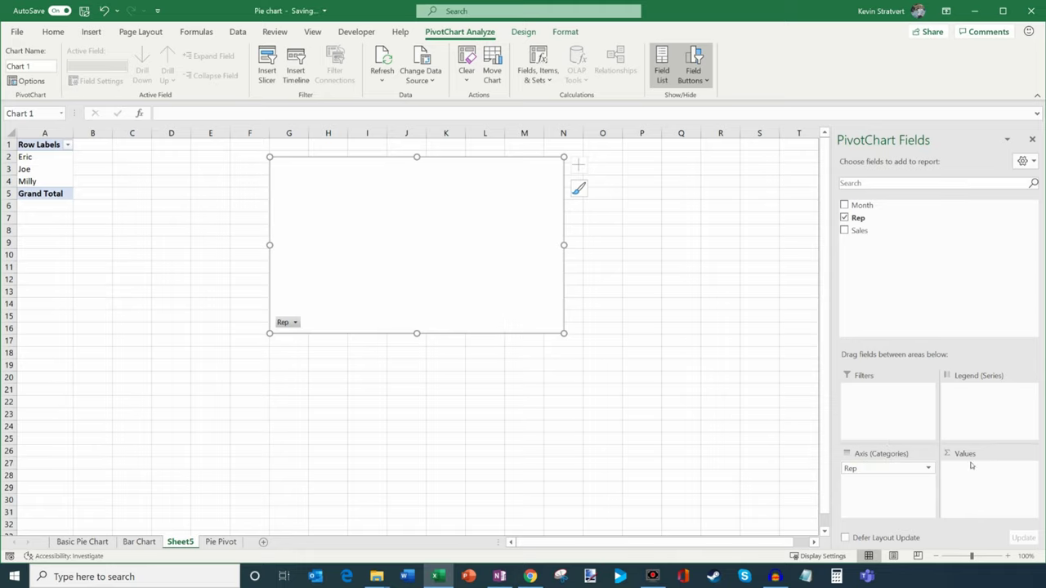
mouse_move(879, 236)
left_mouse_down()
mouse_move(999, 492)
mouse_move(990, 482)
left_mouse_up()
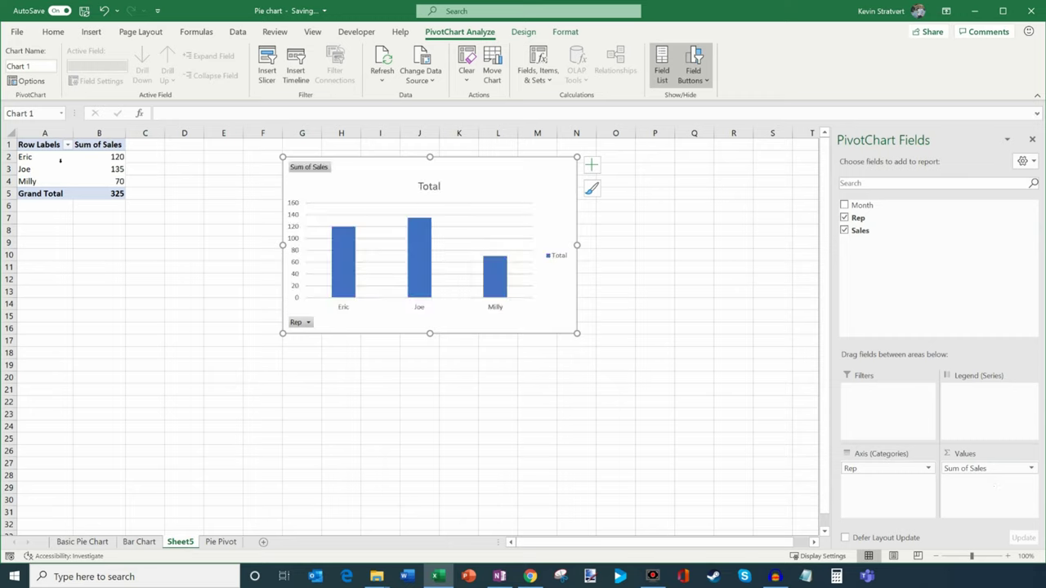
Check the pivot totals (Eric 120, Joe 135, Milly 70) and move the chart beside the table
left_click_drag(47, 144, 113, 194)
left_click(114, 194)
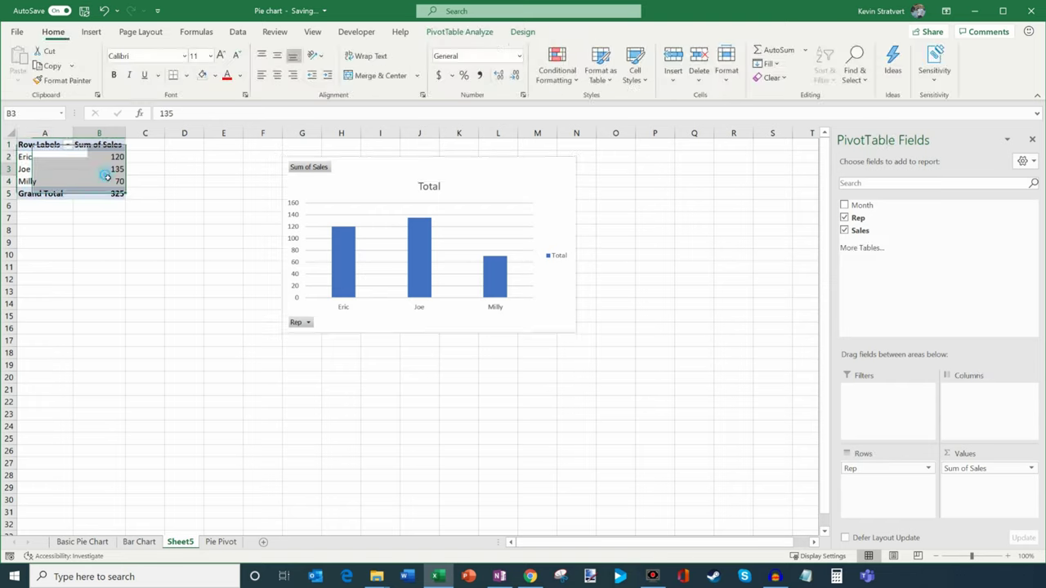
left_click_drag(24, 157, 116, 159)
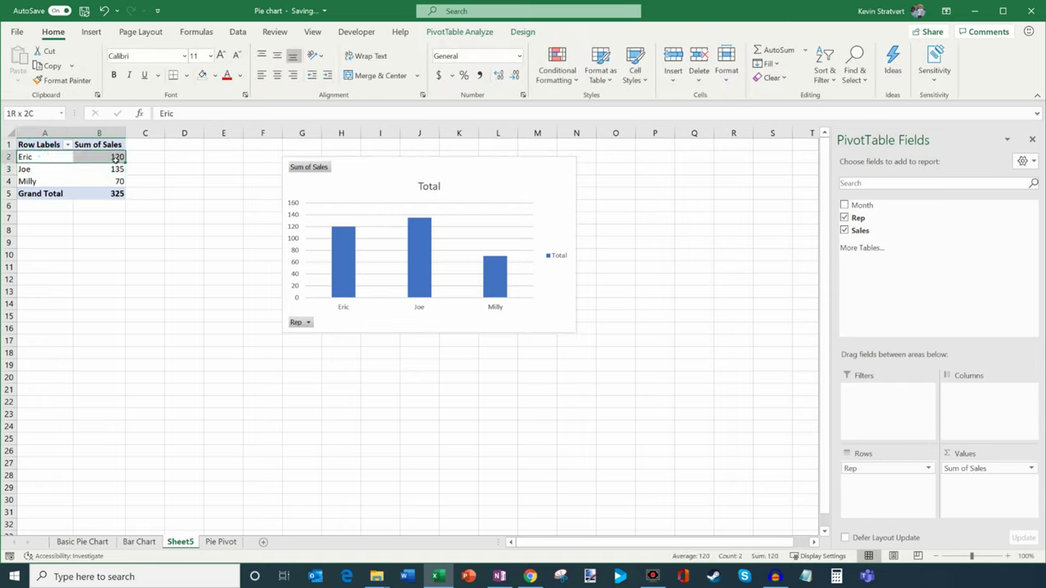
left_click_drag(101, 161, 109, 181)
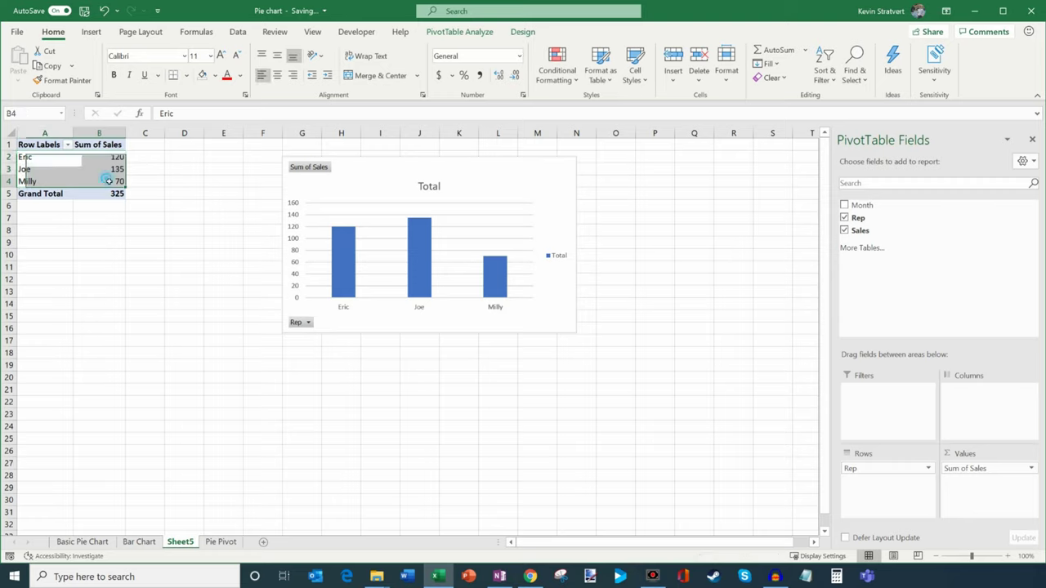
left_click(102, 181)
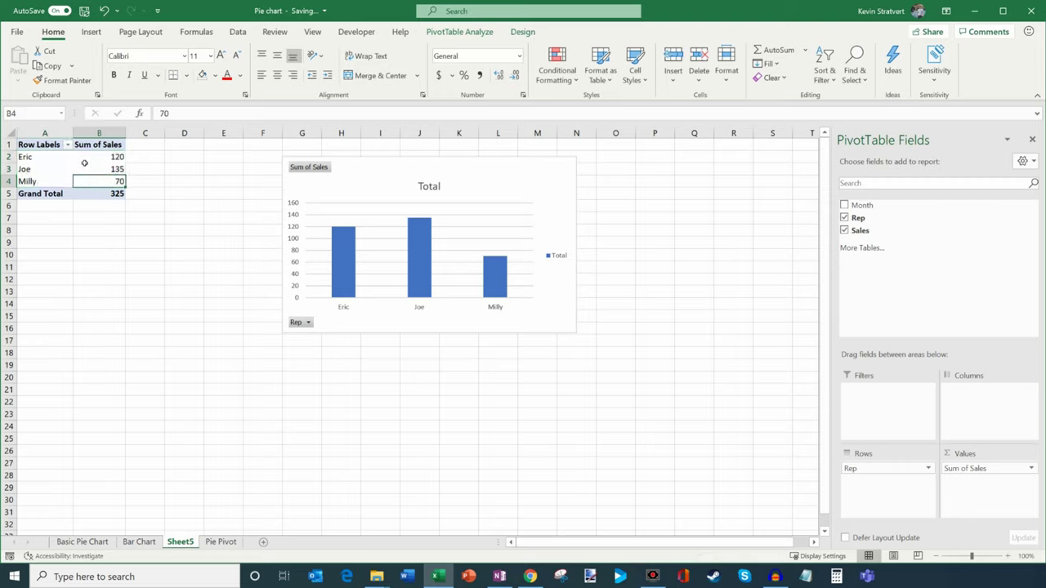
left_click(551, 167)
left_click_drag(511, 172, 493, 172)
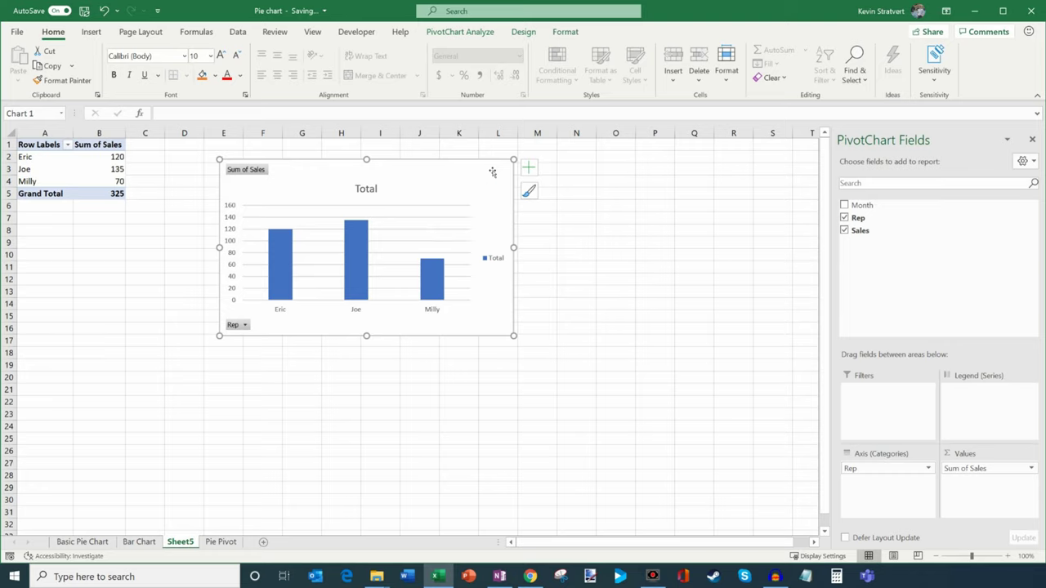
left_click(566, 32)
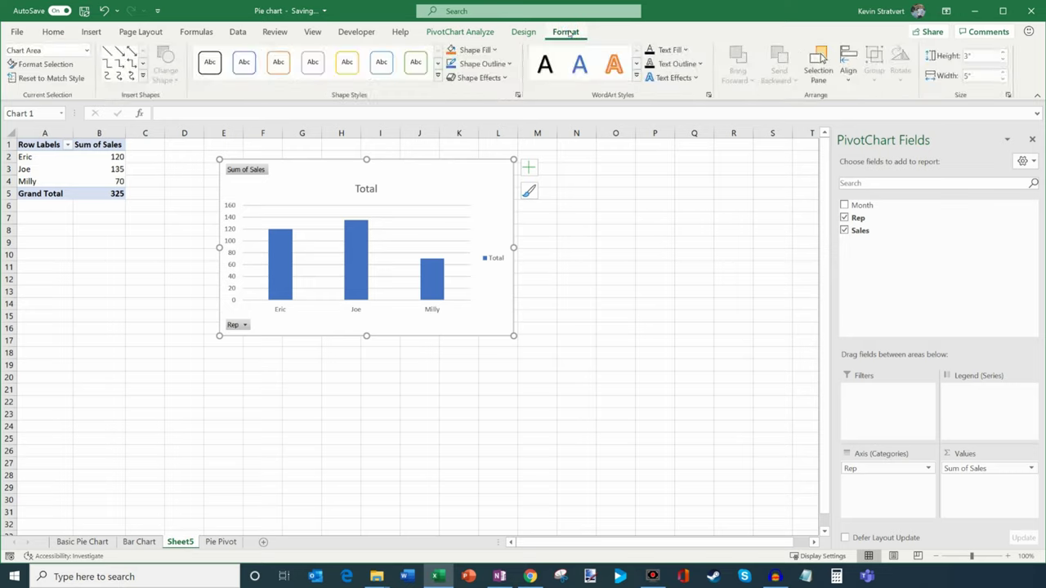
Change the Sales-by-Rep PivotChart to a Pie chart and enlarge it
left_click(523, 32)
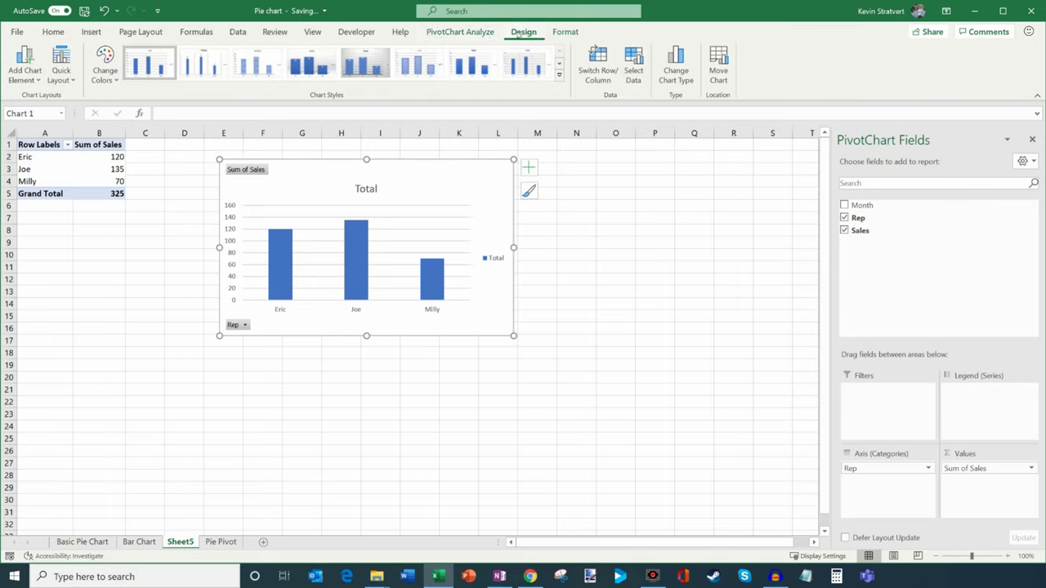
left_click(683, 82)
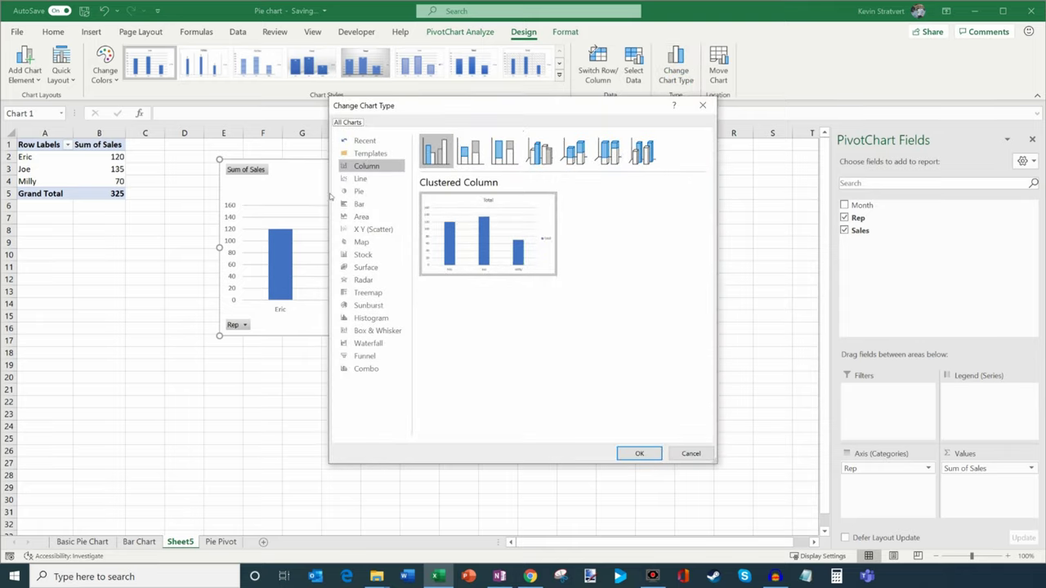
left_click(360, 191)
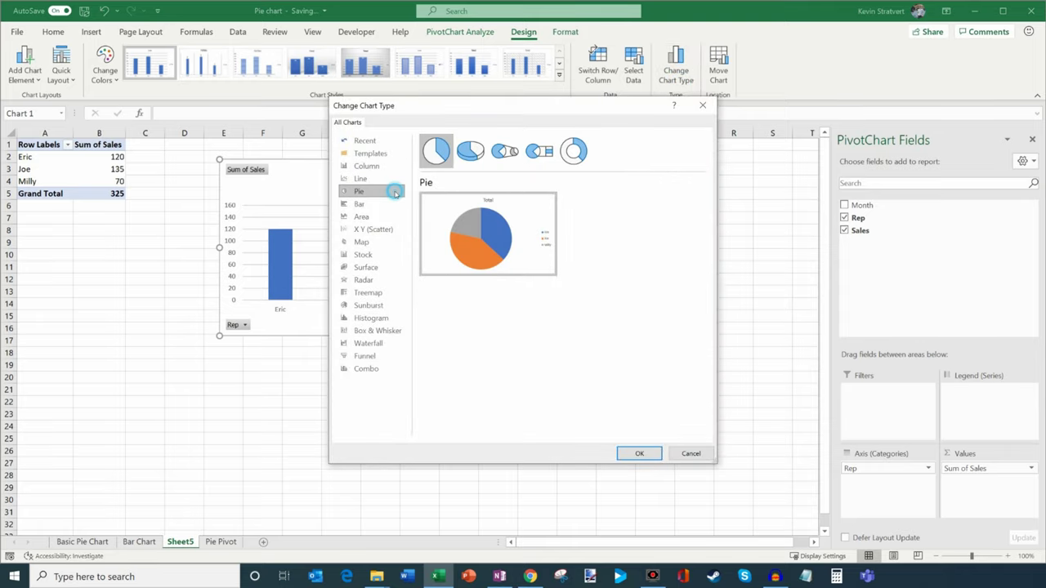
left_click(641, 455)
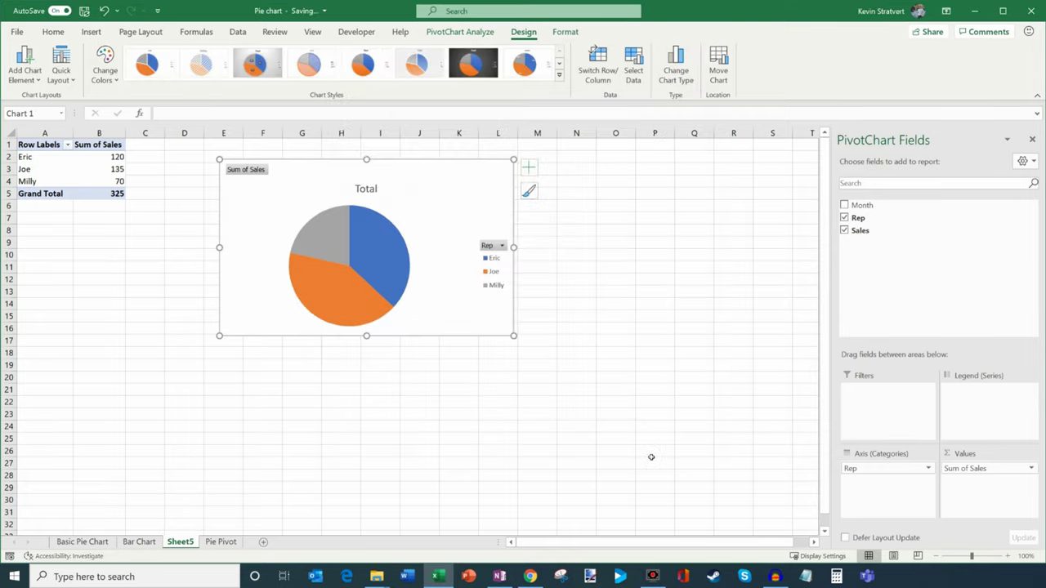
left_click_drag(513, 335, 523, 392)
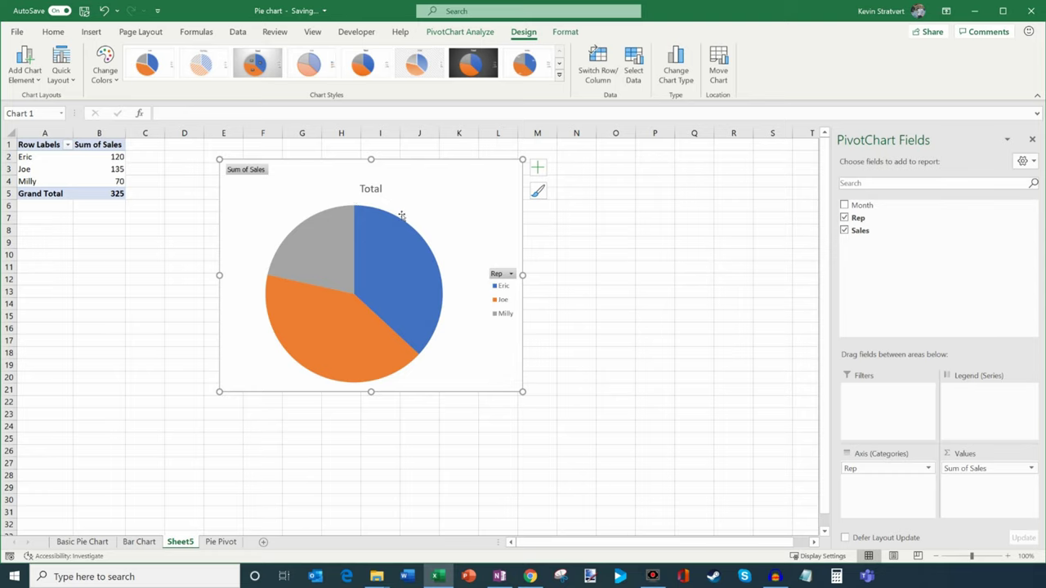
Deselect the chart so the PivotChart Fields pane and chart tools close
mouse_move(421, 346)
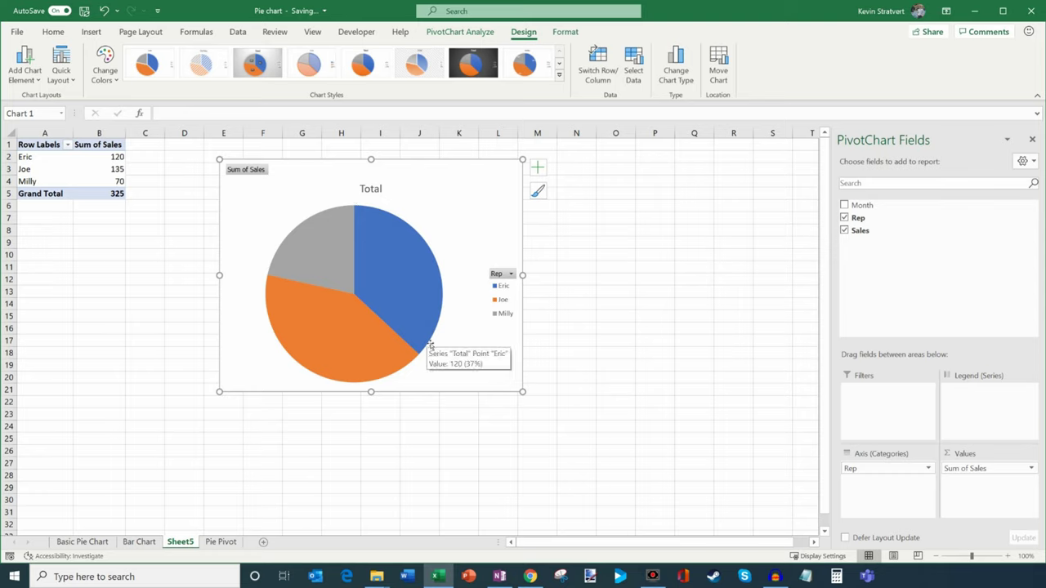
mouse_move(97, 158)
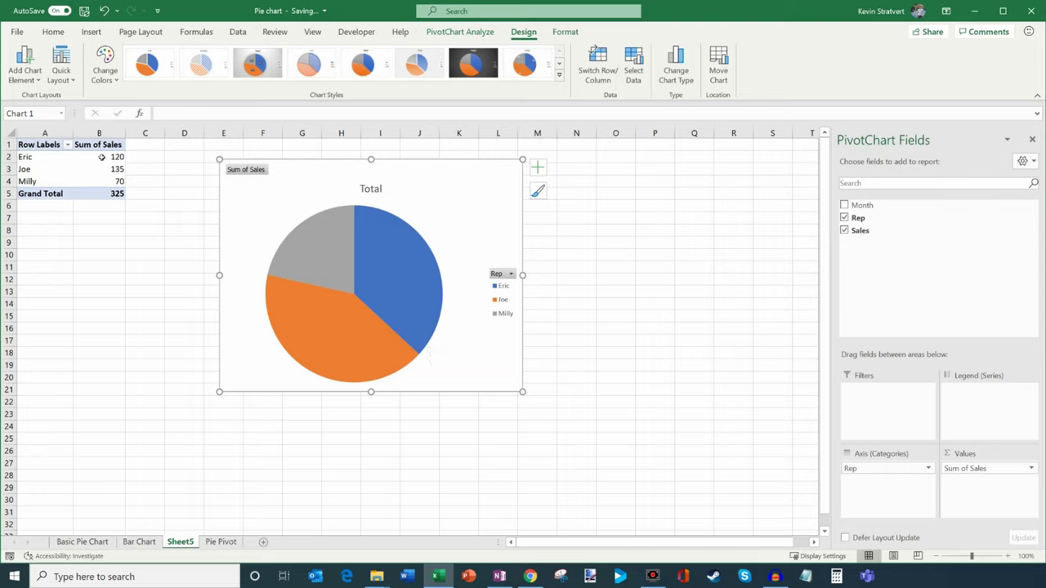
mouse_move(101, 158)
left_click(556, 234)
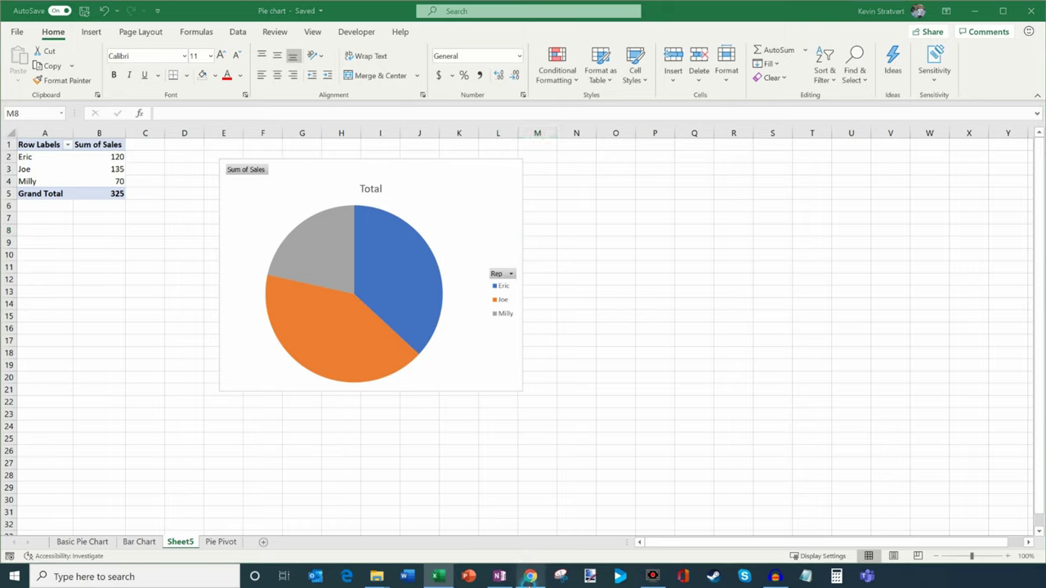
Begin signing in to Office.com in Chrome and fill in the saved account e-mail
left_click(531, 575)
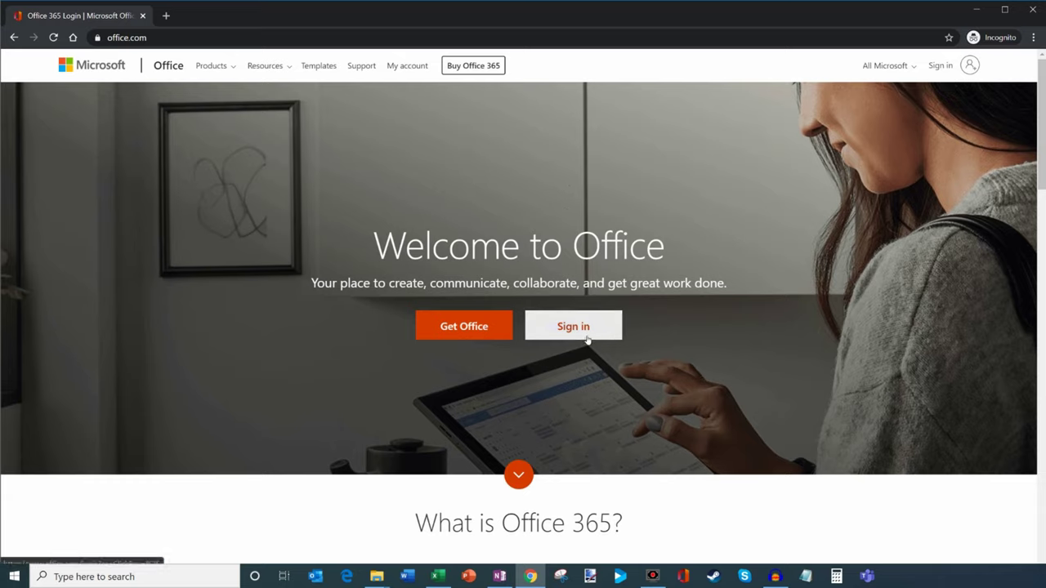
left_click(586, 335)
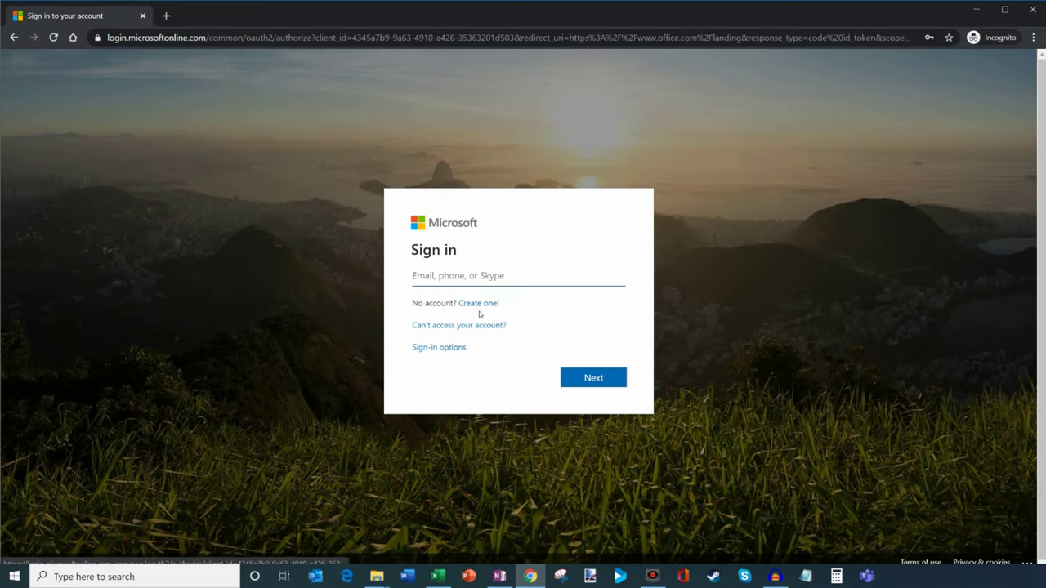
left_click(479, 276)
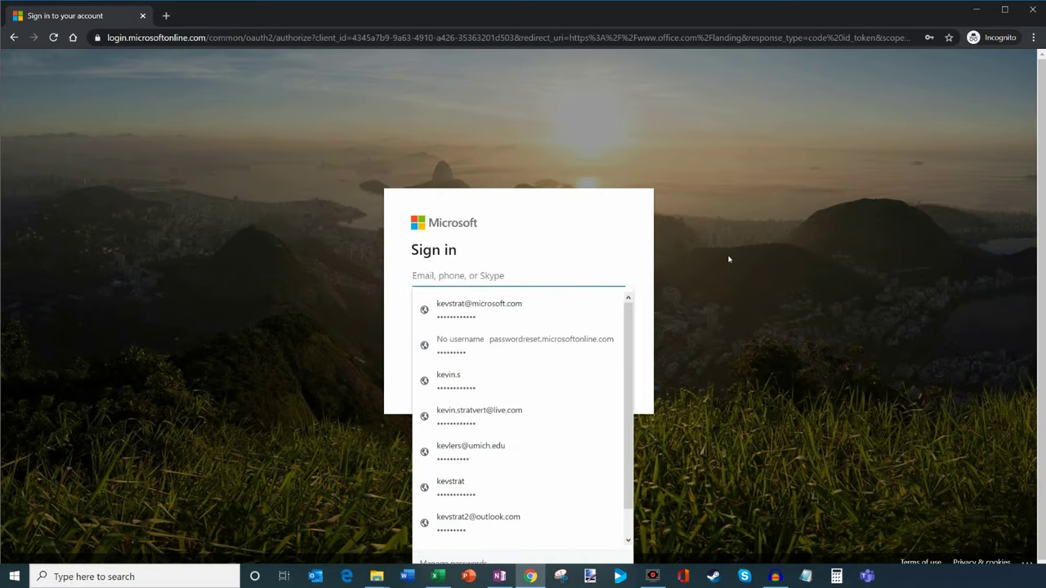
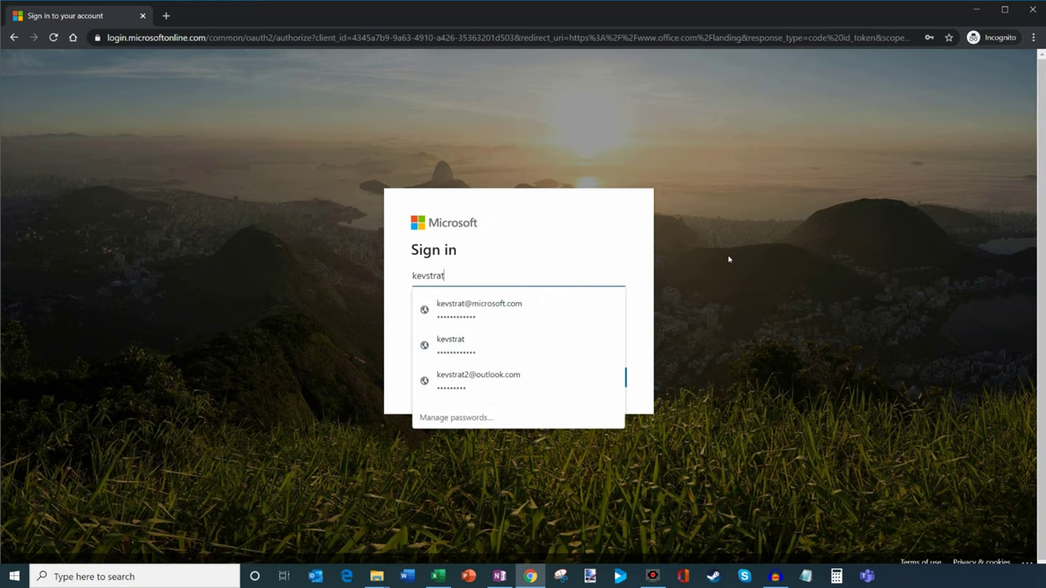
left_click(538, 378)
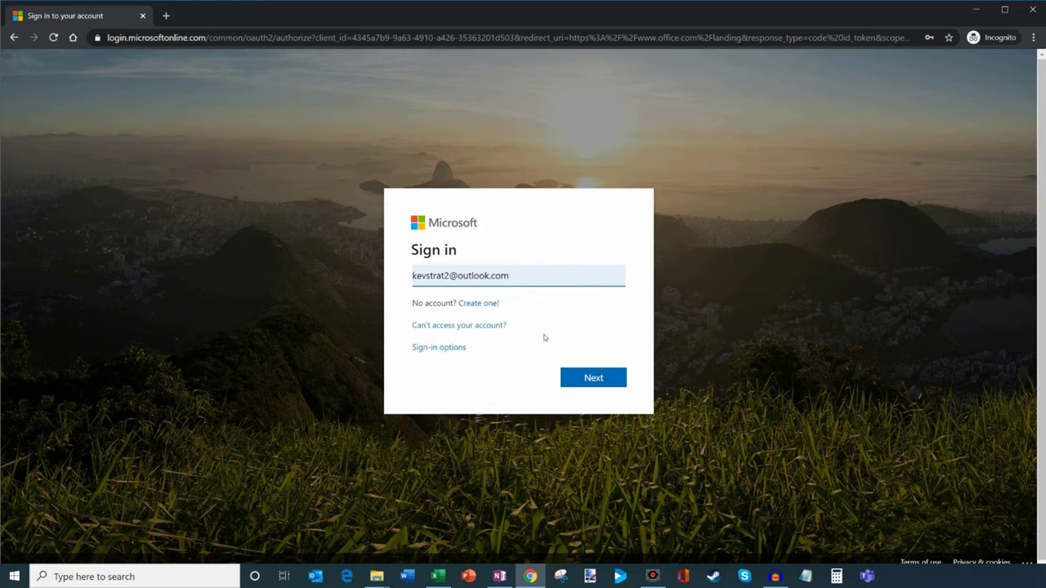
Fill in the saved account password, finish signing in, and open the Excel start page
left_click(591, 381)
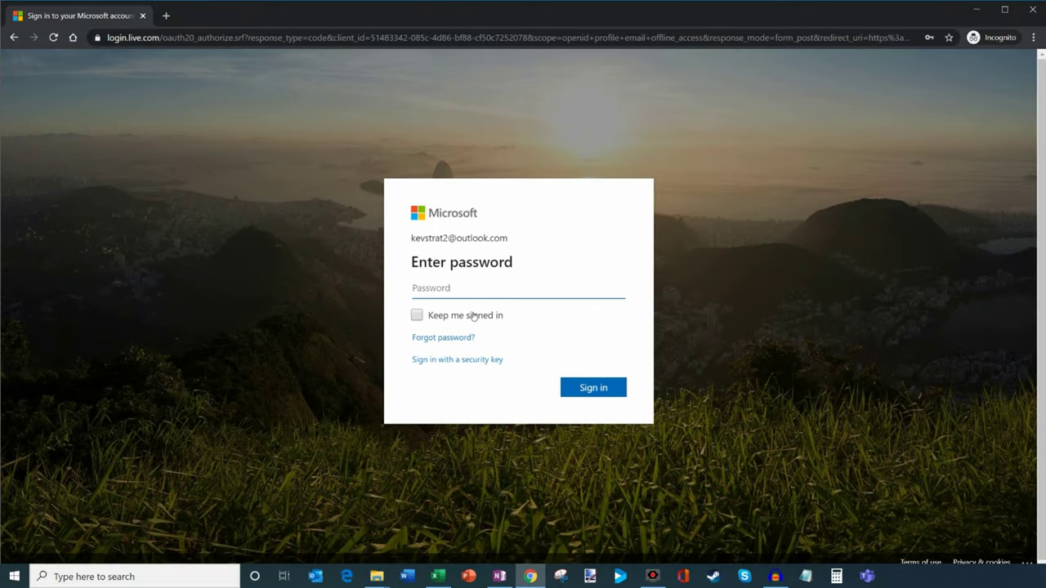
left_click(474, 292)
left_click(482, 166)
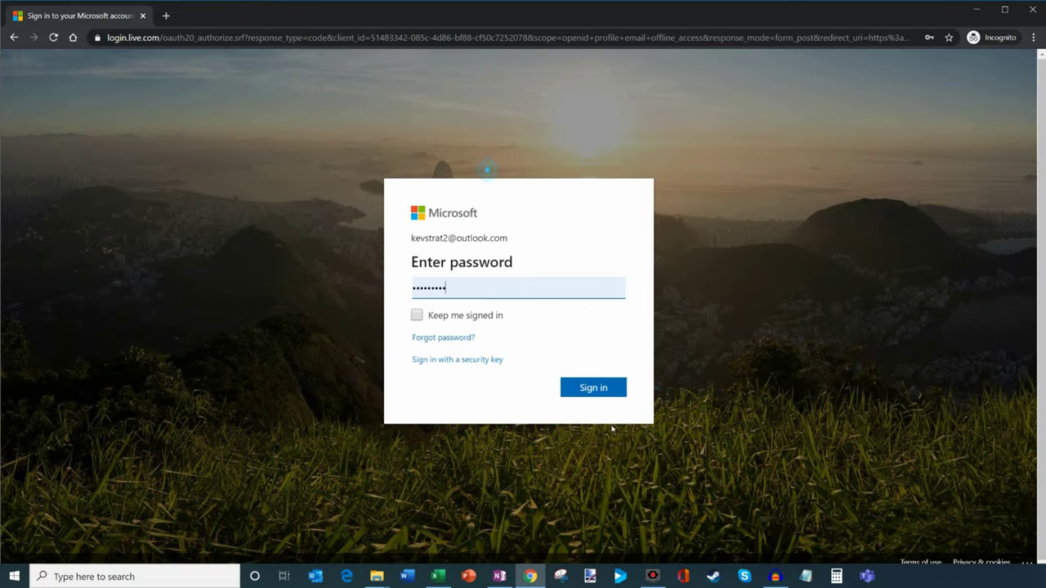
left_click(613, 393)
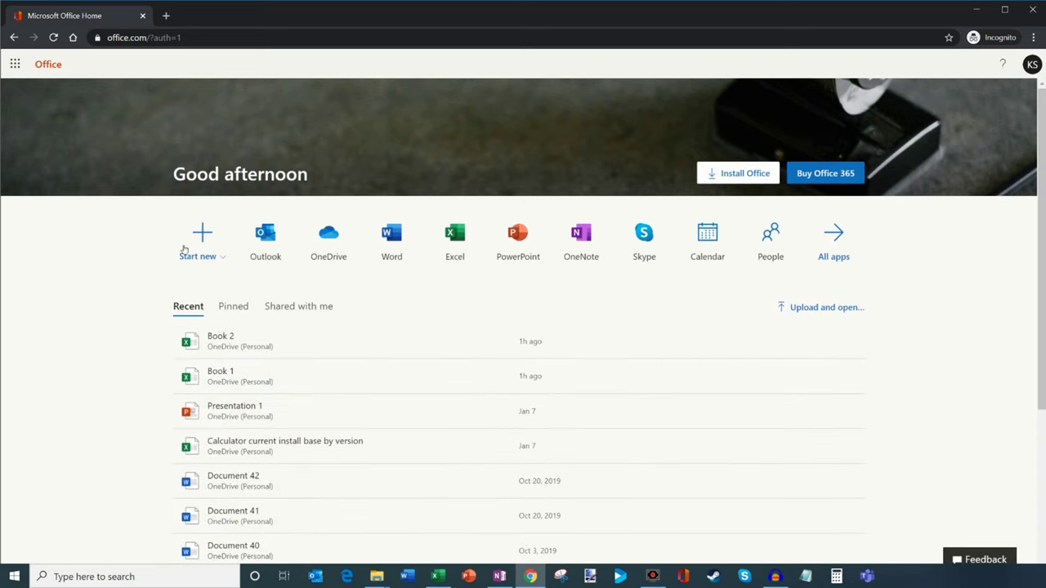
left_click(463, 242)
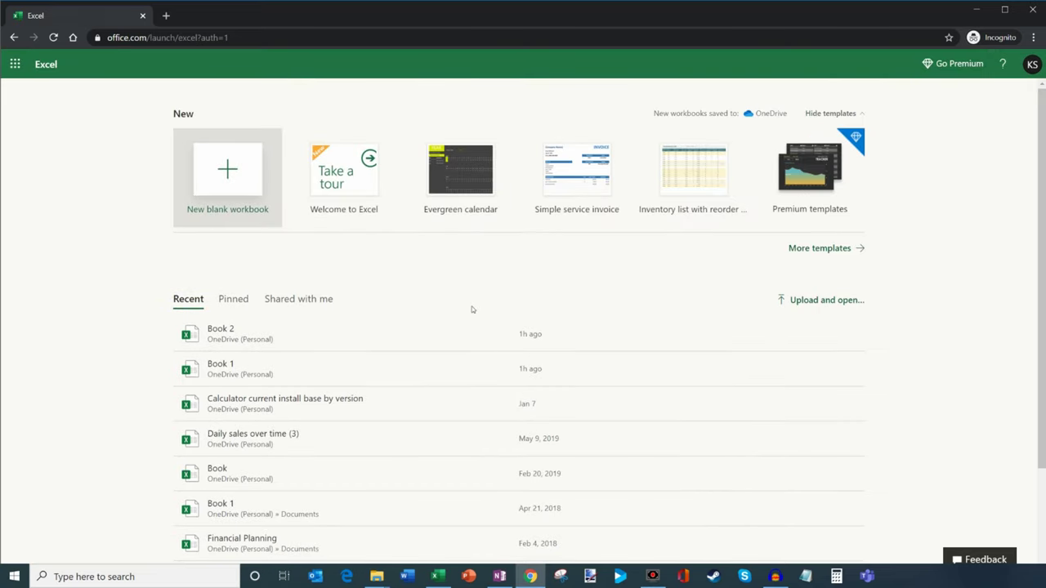
Paste the desktop Basic Pie Chart table A1:B5 into a new blank web workbook
left_click(242, 175)
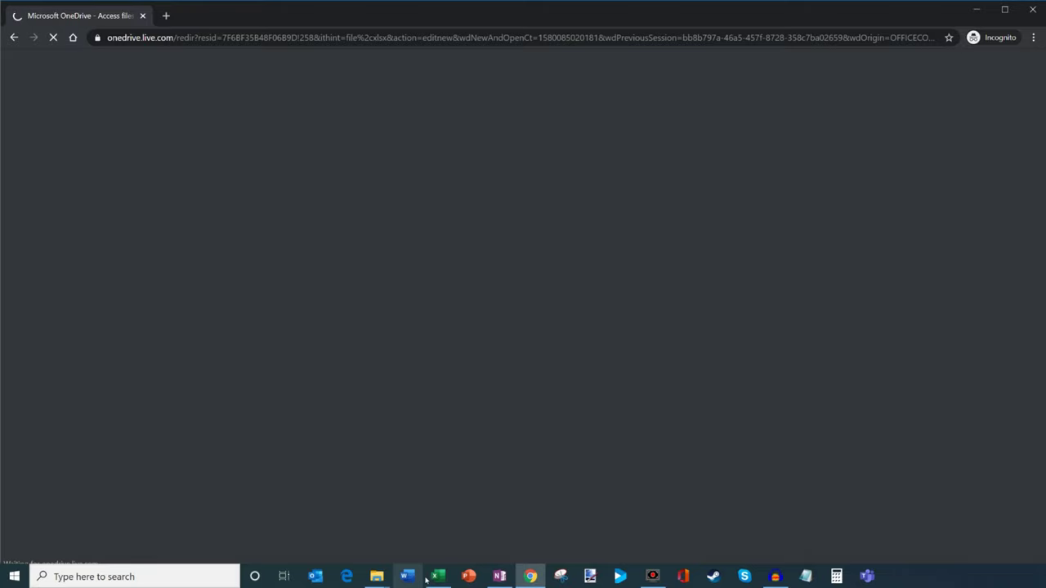
mouse_move(432, 578)
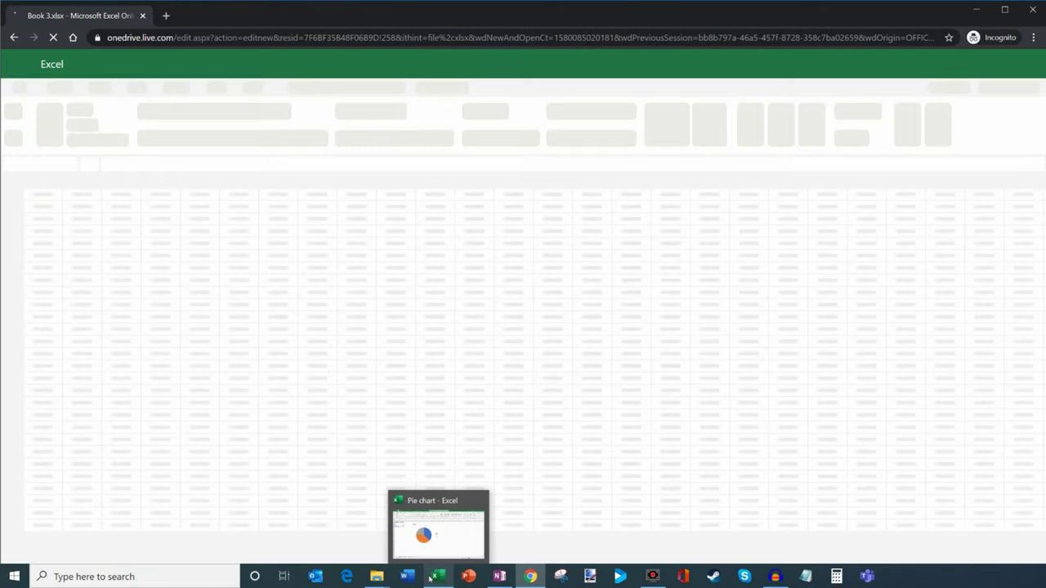
left_click(432, 578)
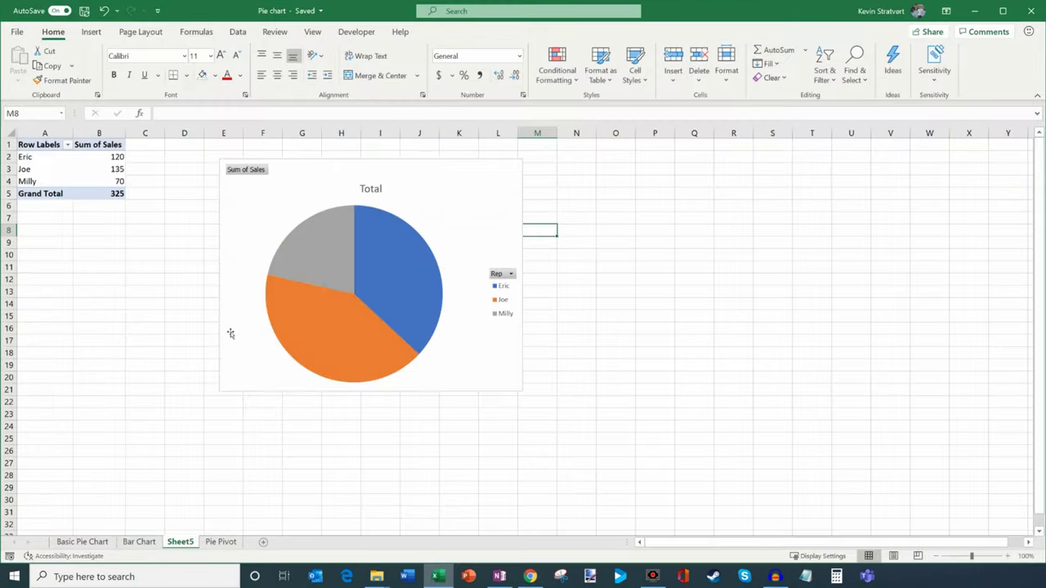
left_click(94, 543)
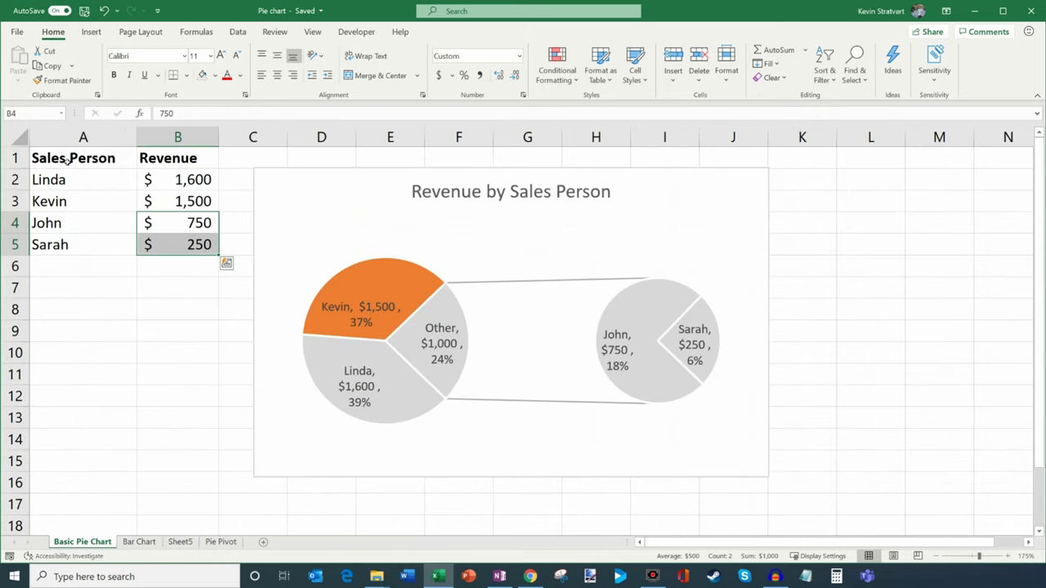
left_click_drag(61, 160, 205, 245)
key("ctrl+c")
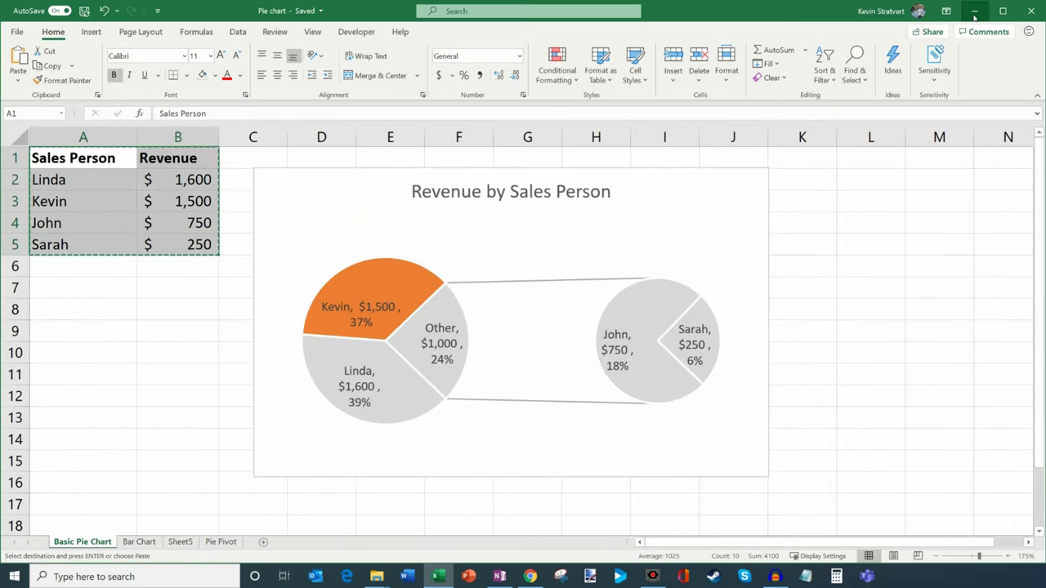
left_click(974, 11)
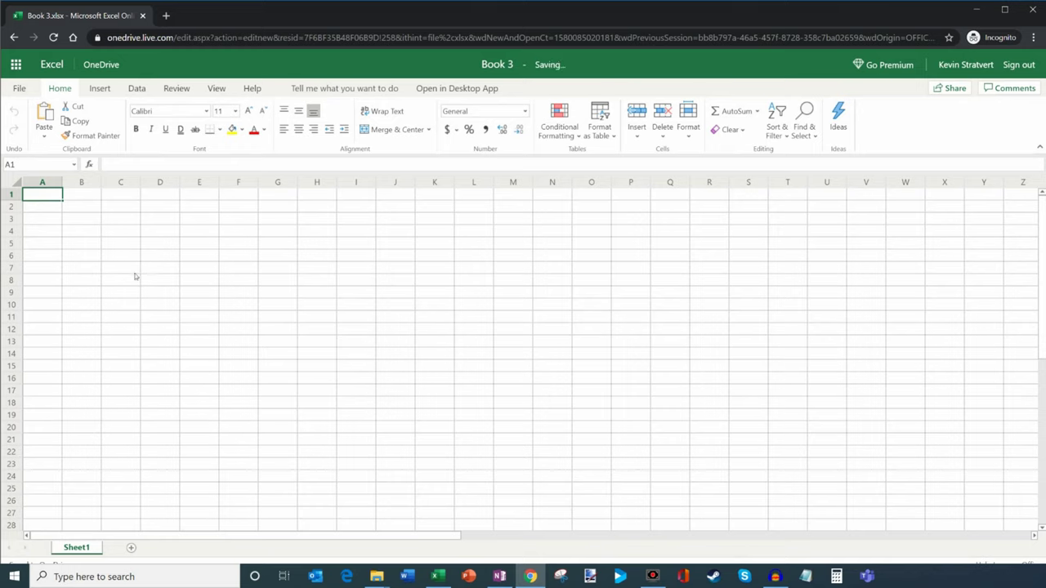
key("ctrl+v")
Insert a 2-D Pie chart of the pasted Revenue table
left_click(82, 219)
left_click(99, 88)
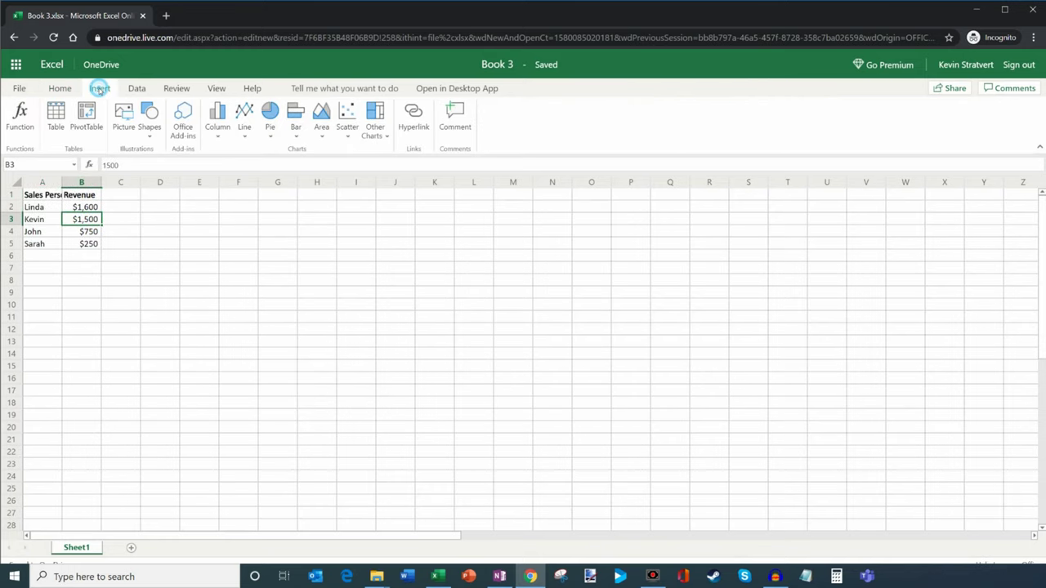
left_click(270, 127)
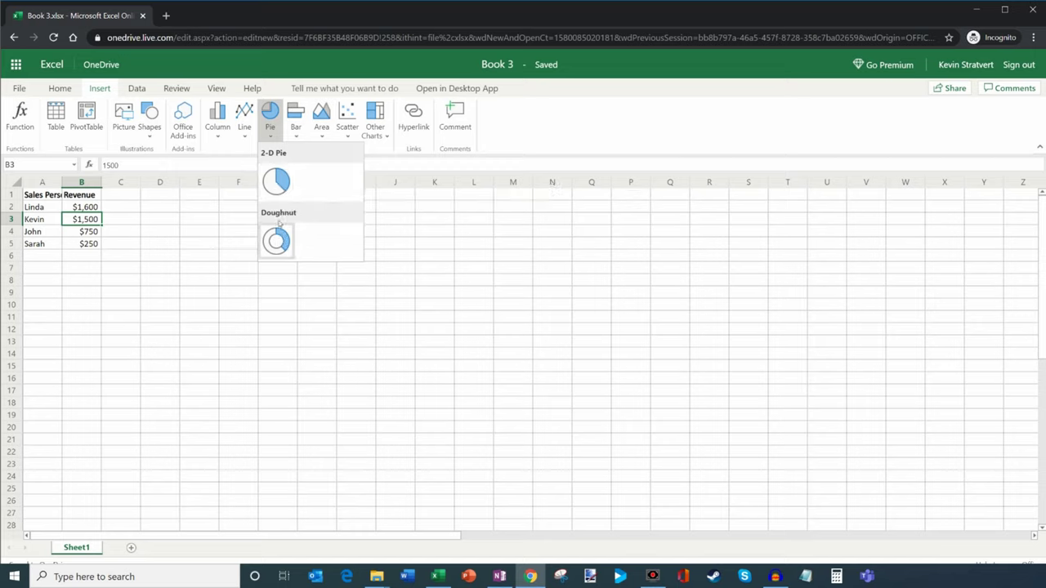
left_click(275, 182)
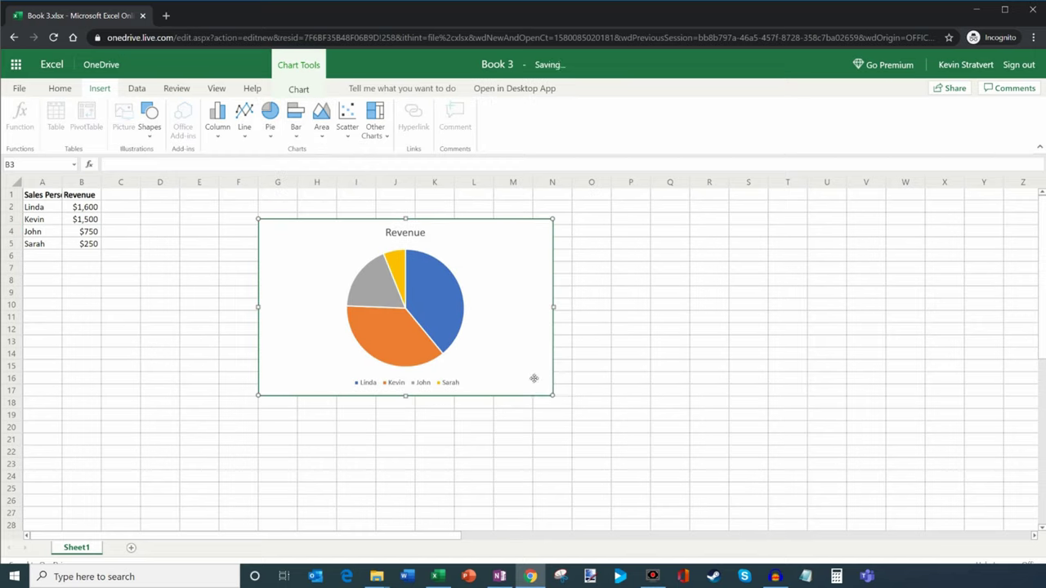